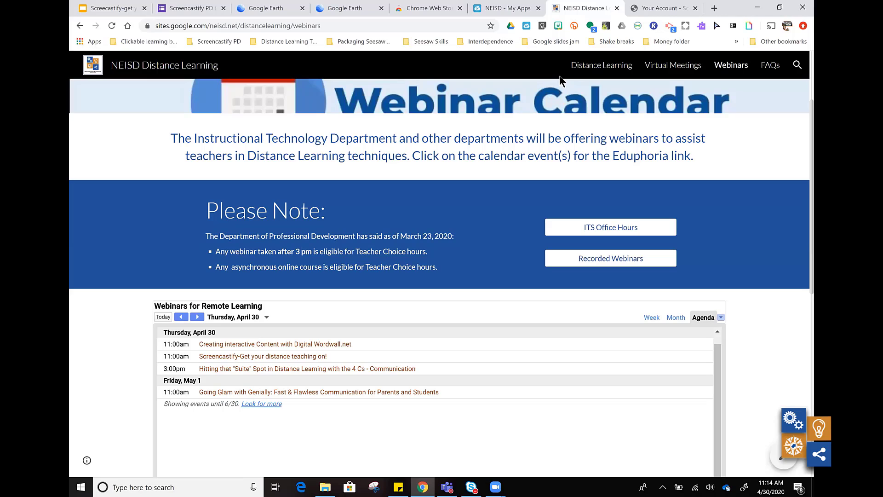
Step: Set up a desktop recording in Screencastify with the microphone on and Microsoft Camera Front as embedded webcam, and show the additional recording options
click(670, 25)
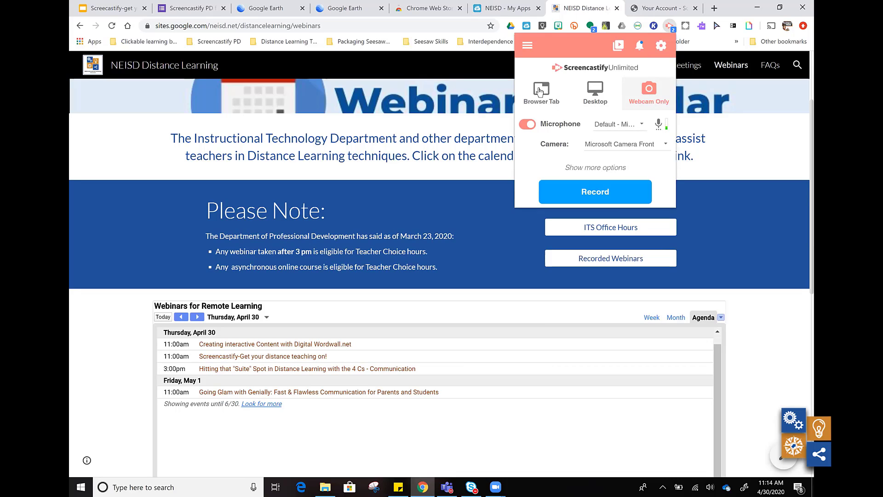
click(594, 94)
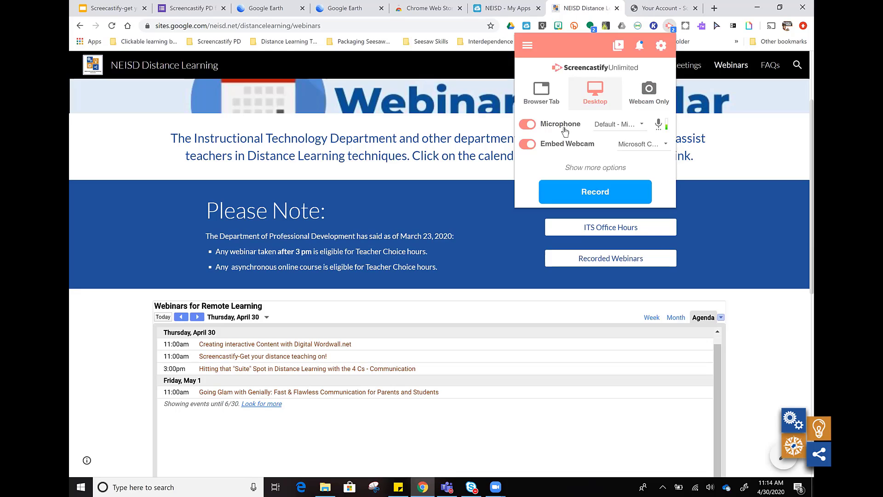
click(641, 124)
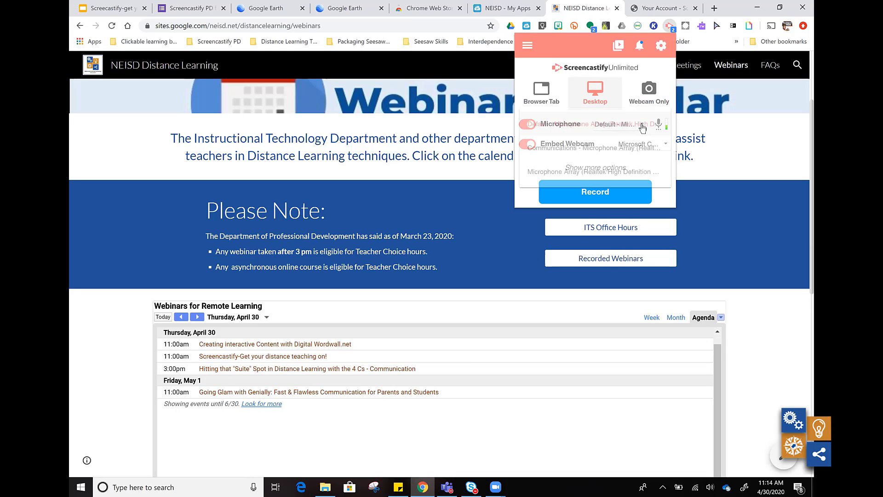
click(650, 69)
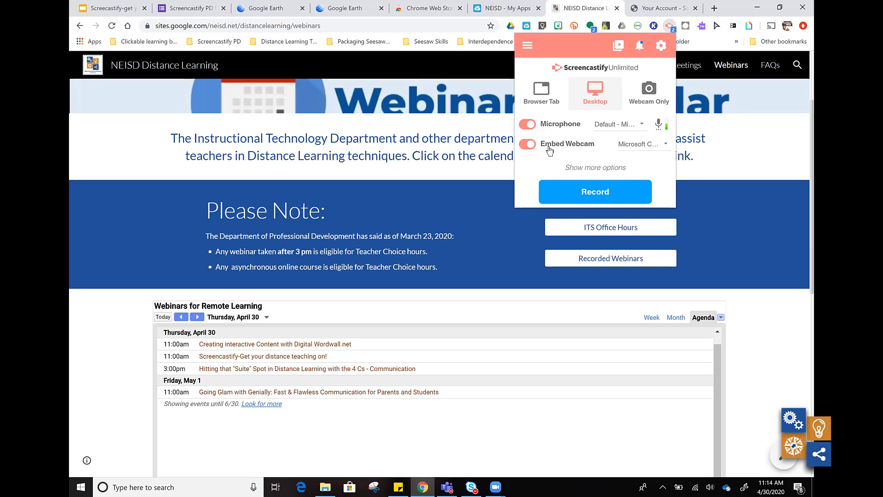
click(666, 145)
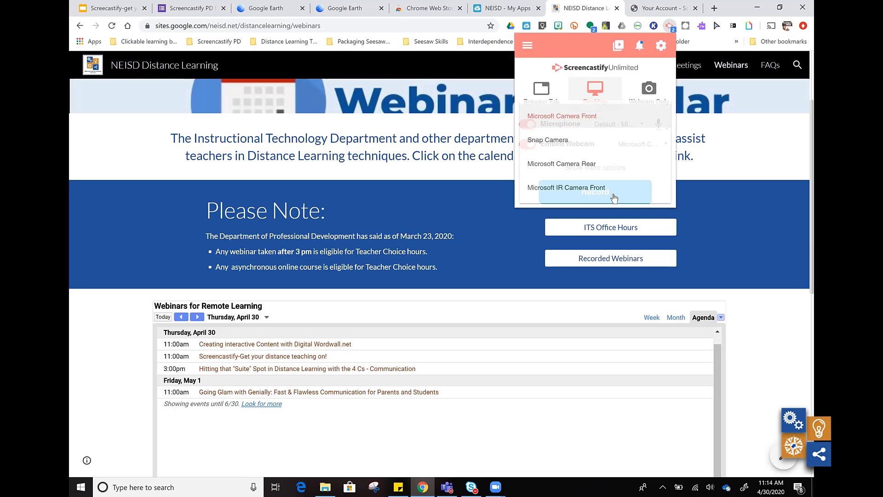
click(571, 119)
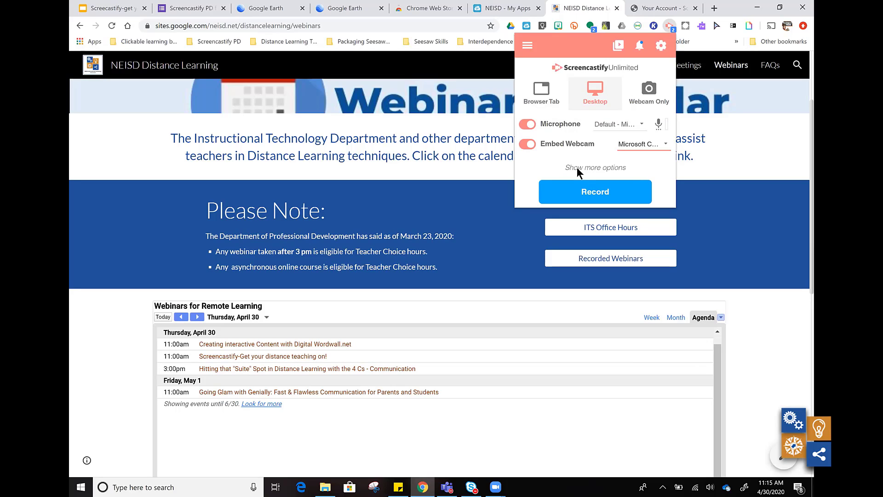
click(577, 167)
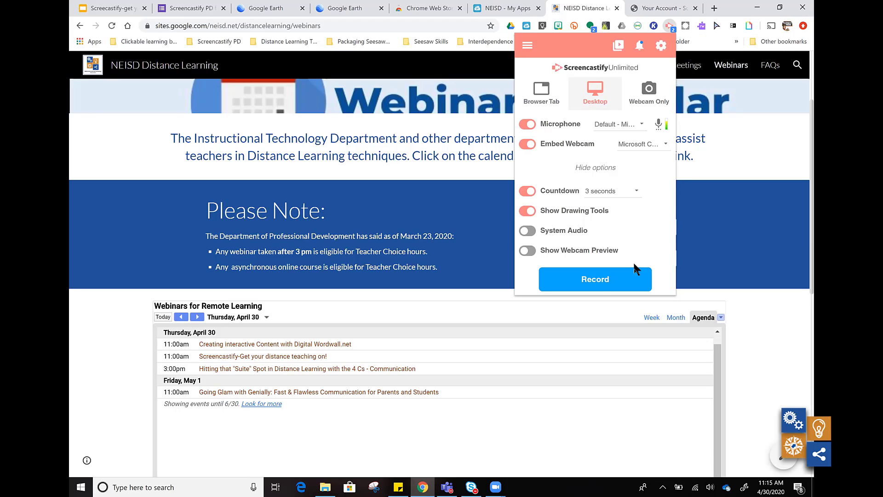
Step: Start the desktop recording, choosing to share the entire screen
click(597, 281)
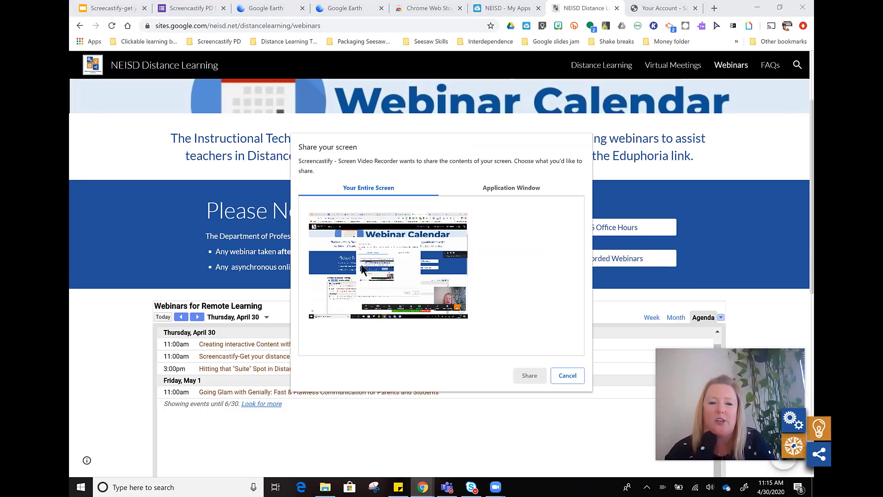
click(498, 190)
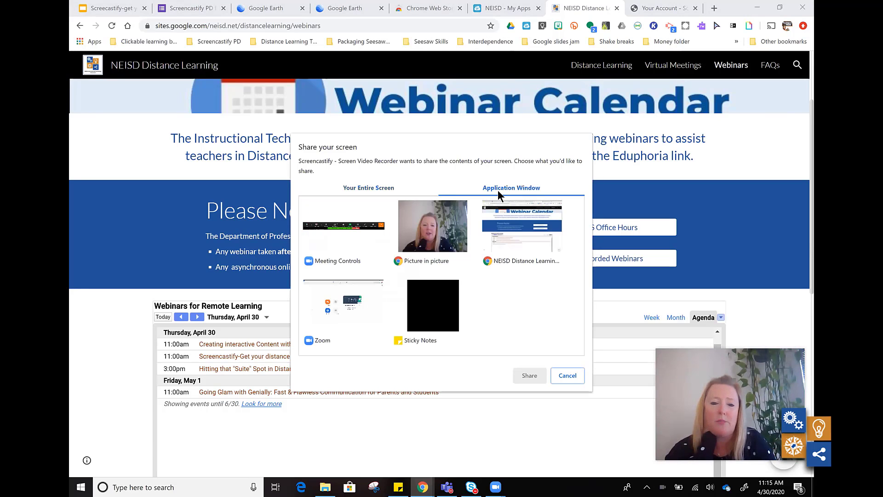
click(369, 188)
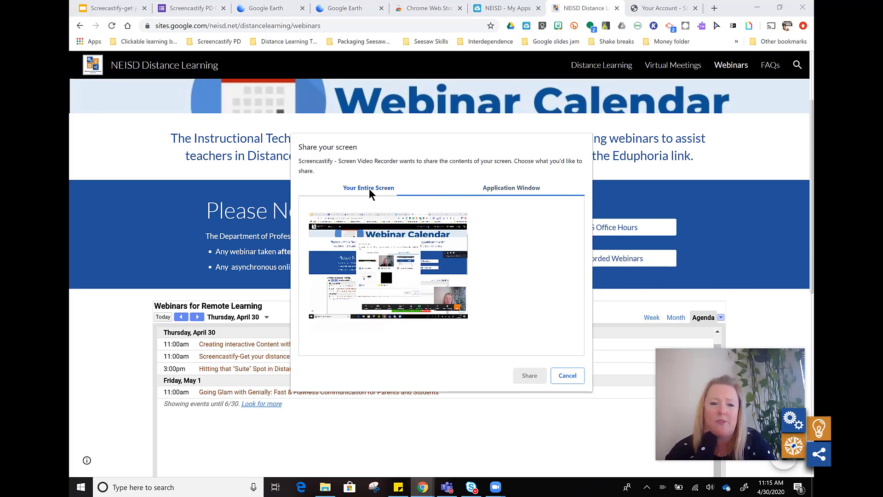
click(422, 290)
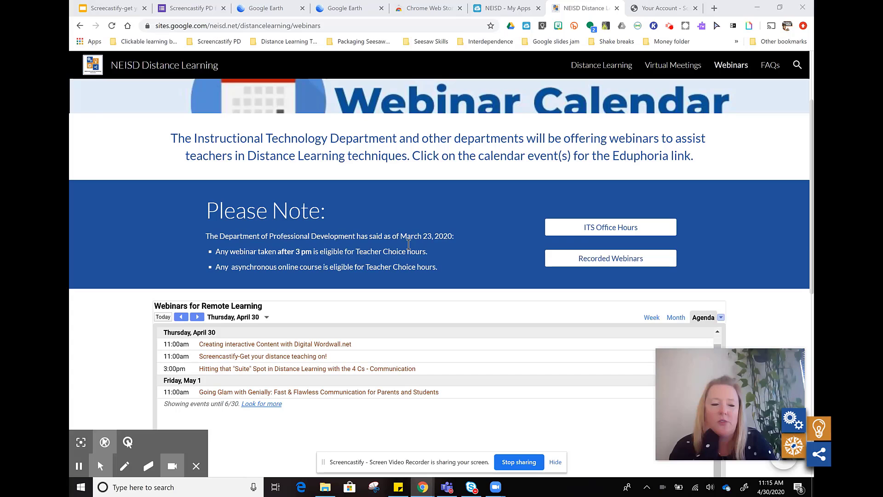
Step: Draw a wavy blue pen line from beside the Please Note text down to the Friday, May 1 webinar event
click(127, 469)
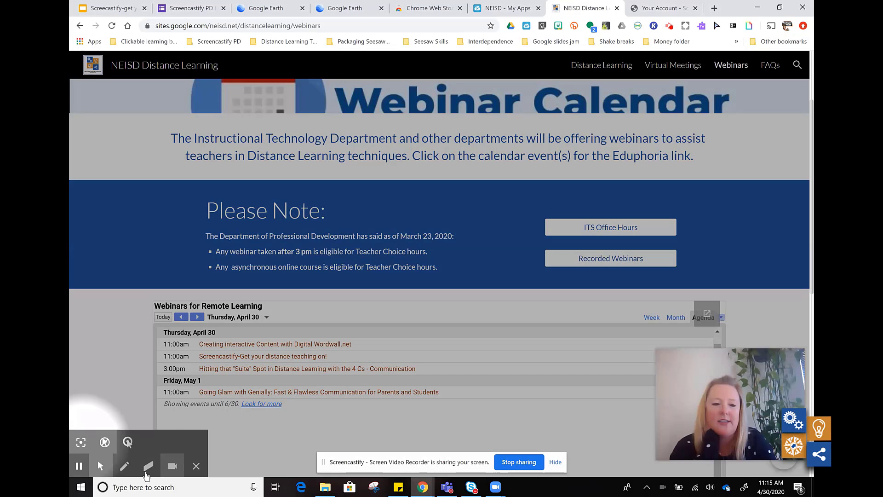
click(148, 469)
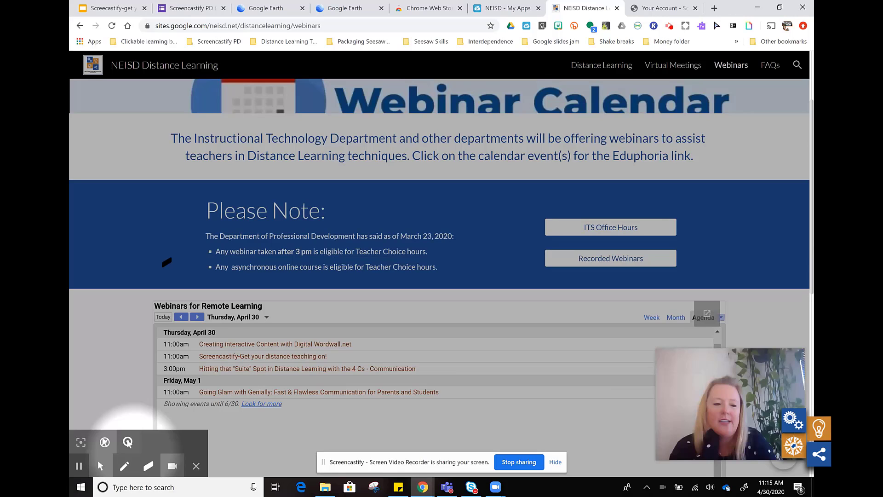
click(124, 466)
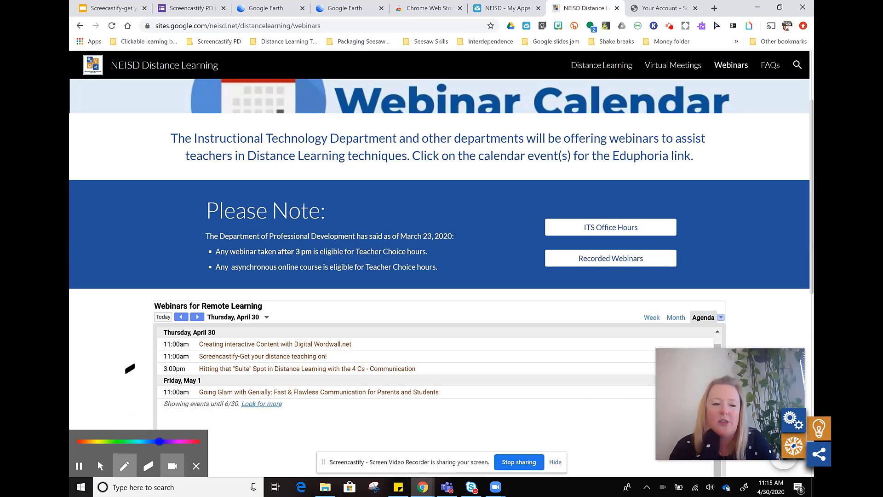
drag(154, 232, 405, 391)
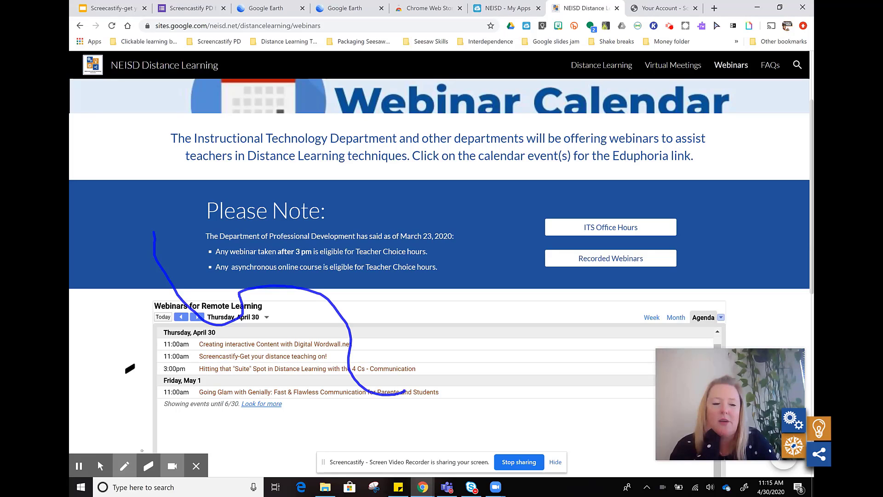
Step: Erase the part of the blue line beside the Please Note text and end the screen recording
click(148, 466)
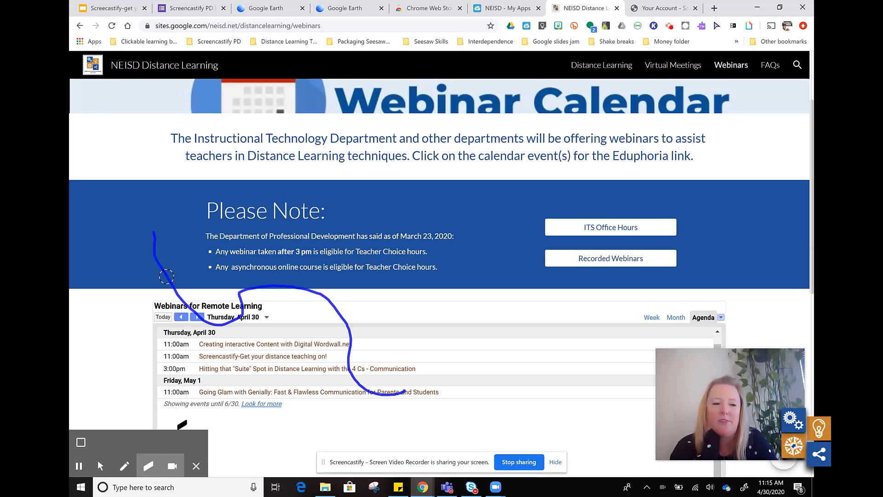
mouse_move(166, 276)
mouse_down()
mouse_move(153, 257)
mouse_move(154, 236)
mouse_up()
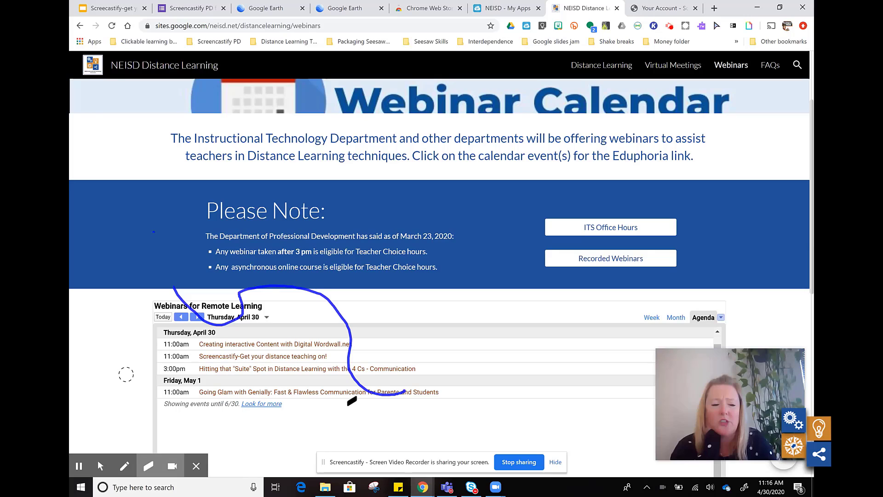
click(509, 463)
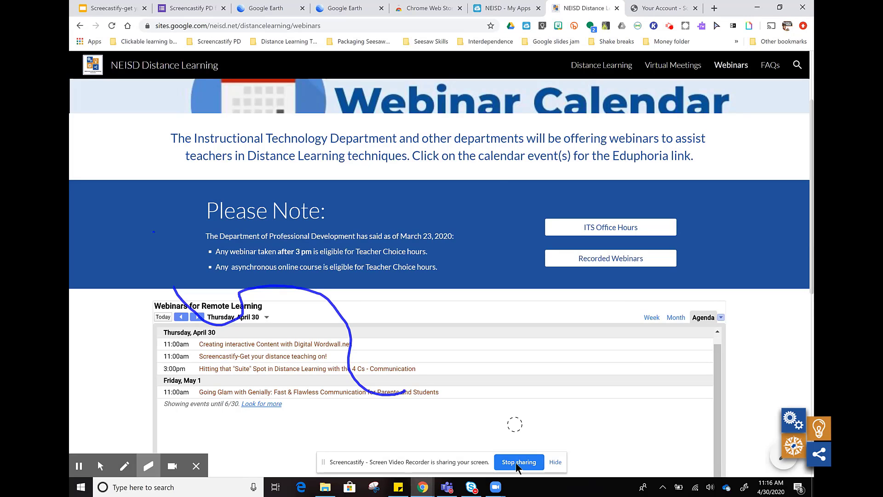
click(516, 463)
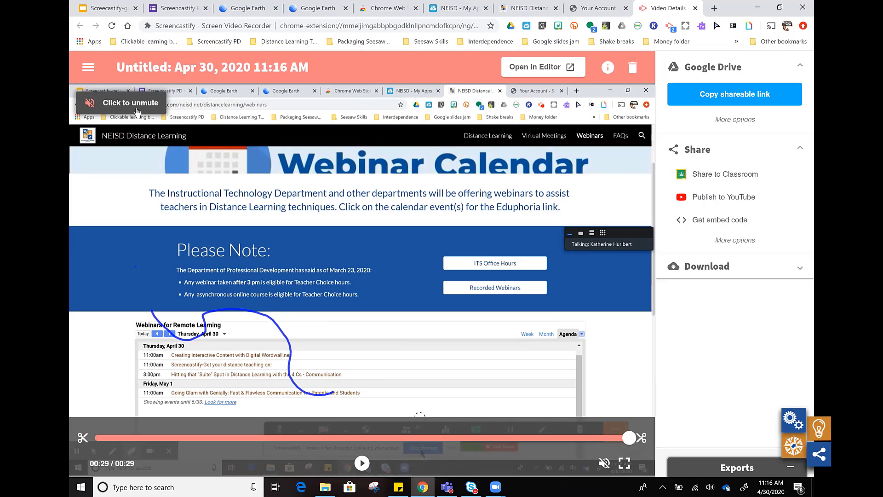
Step: Rename the recorded video as Webinar Calendar
click(196, 70)
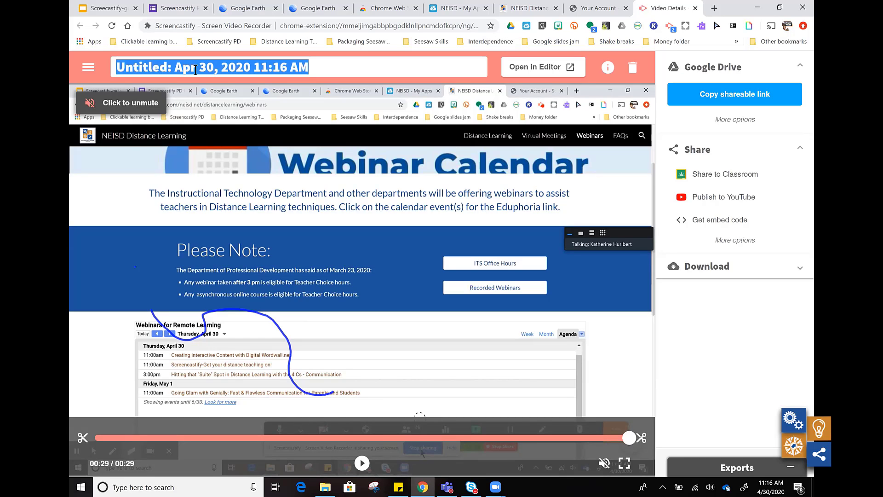
text(Wb)
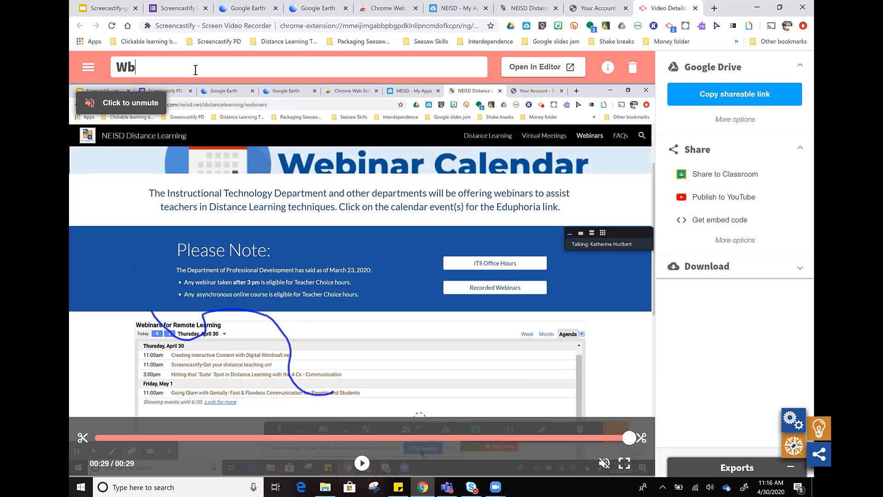
key(BackSpace)
text(ebinar Calendar)
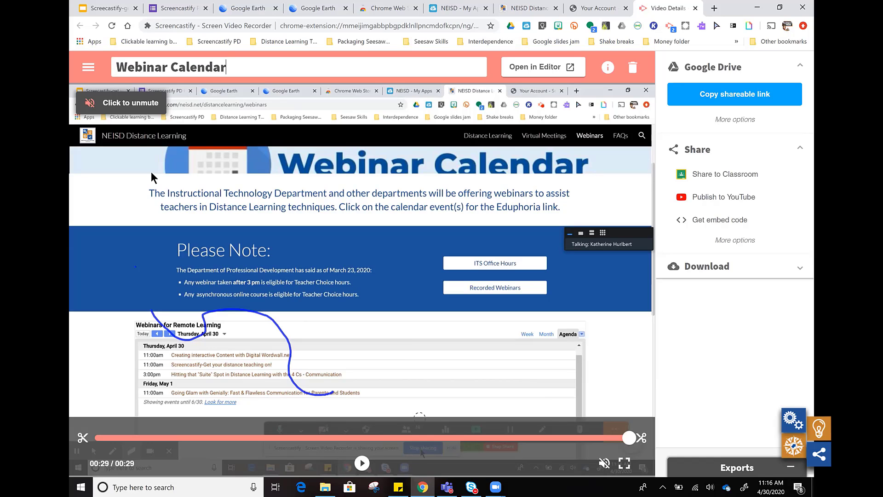
Step: Try to trim about one second from the start of the Webinar Calendar video
click(82, 440)
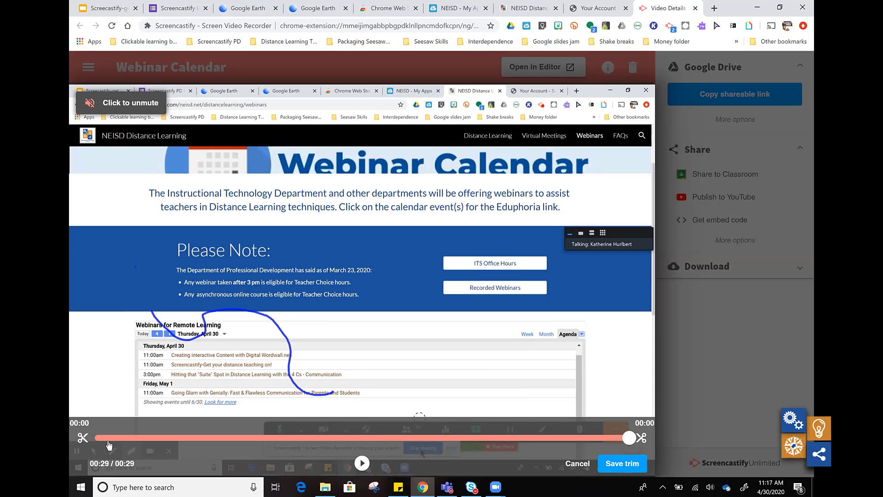
drag(82, 440, 120, 444)
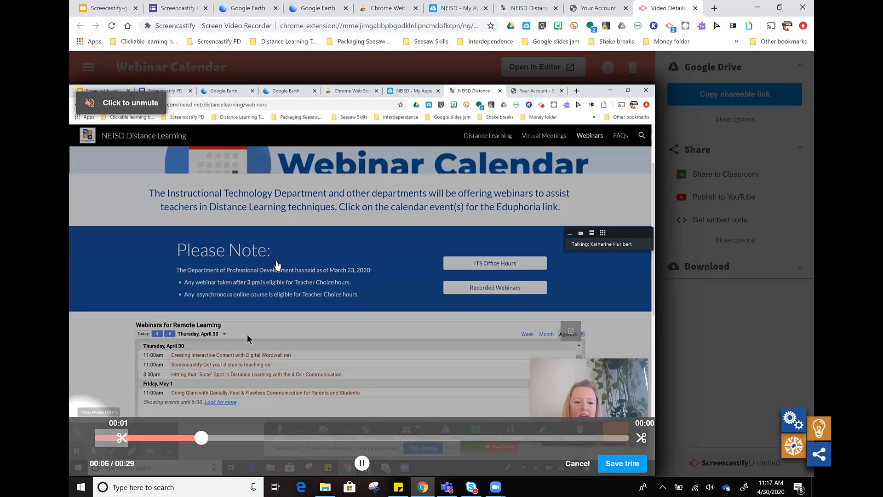
click(622, 463)
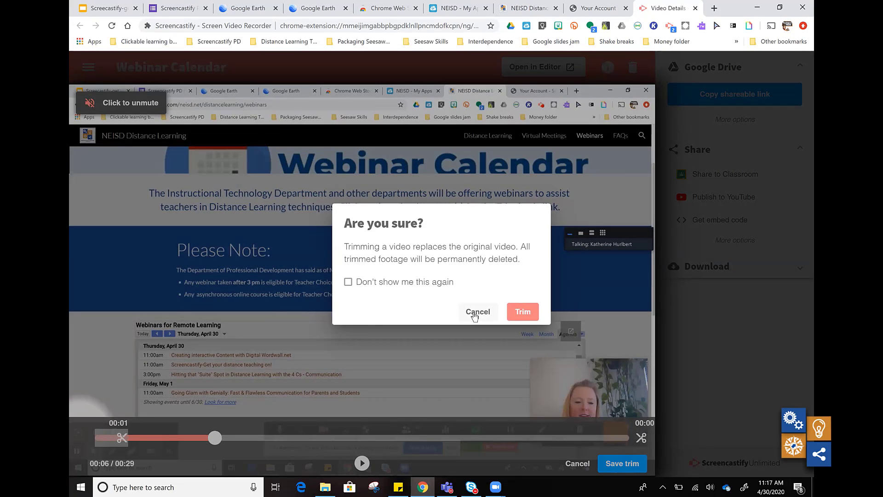
click(286, 305)
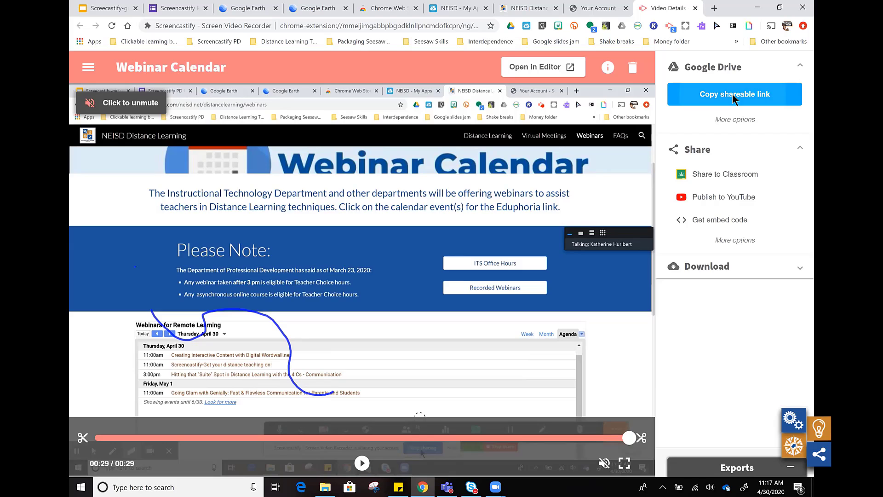
Step: Copy the video's shareable Google Drive link and open it in a new browser tab
click(733, 94)
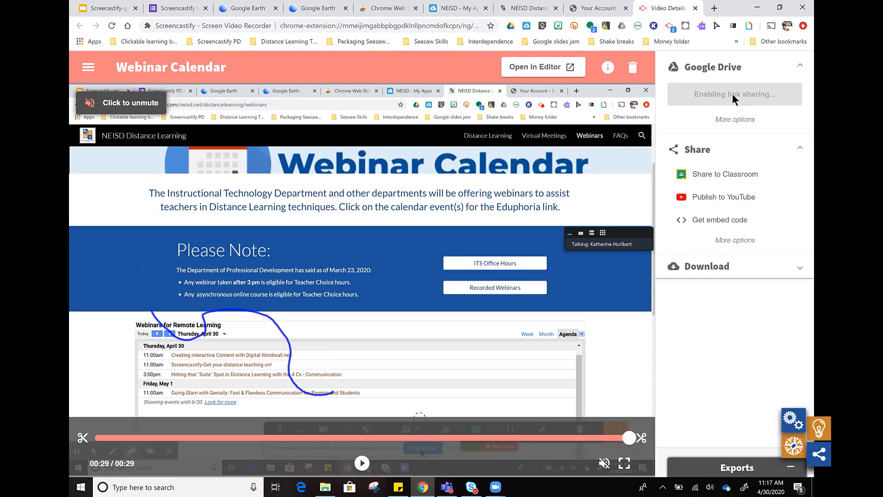
click(714, 9)
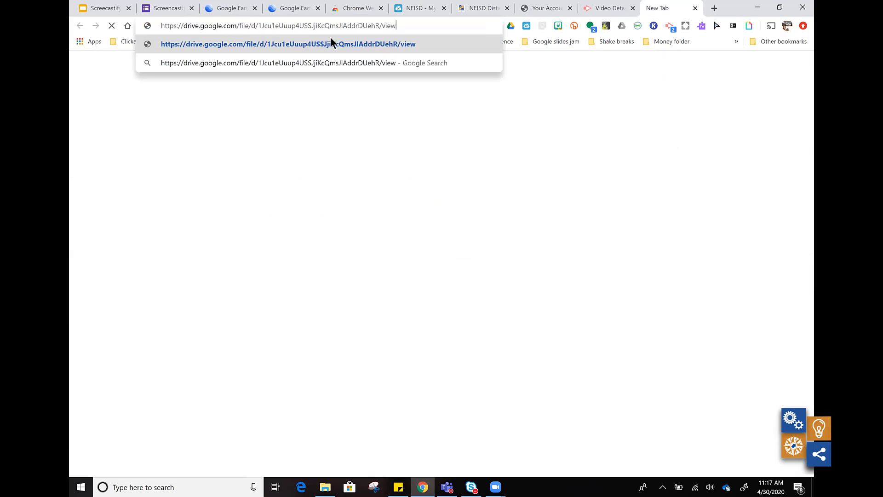
key(Return)
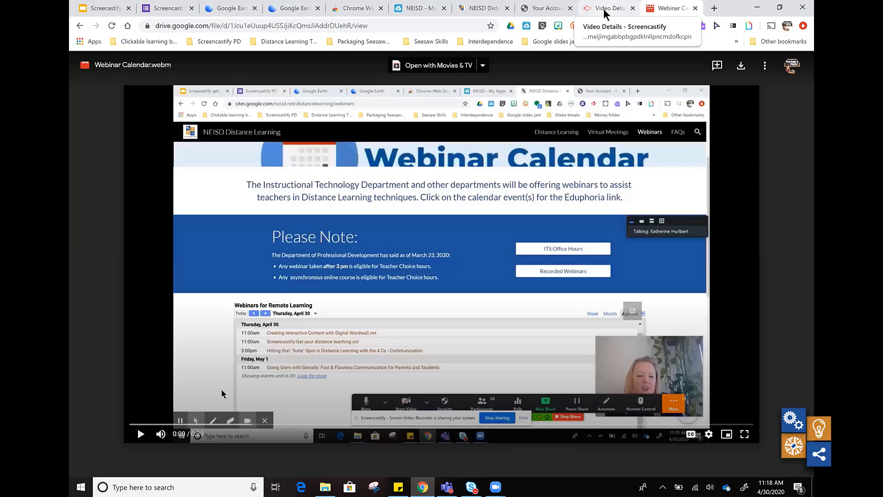
Step: Return to the video's details and set its Google Drive visibility to Unlisted
click(606, 13)
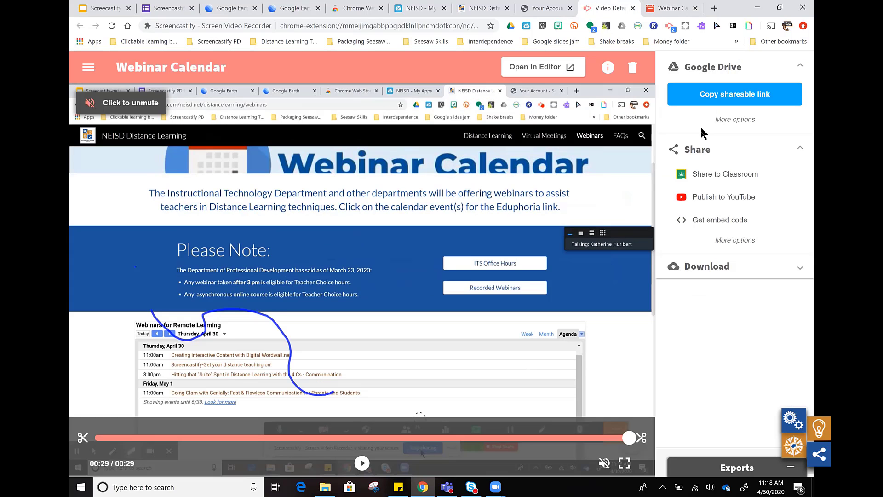
click(724, 123)
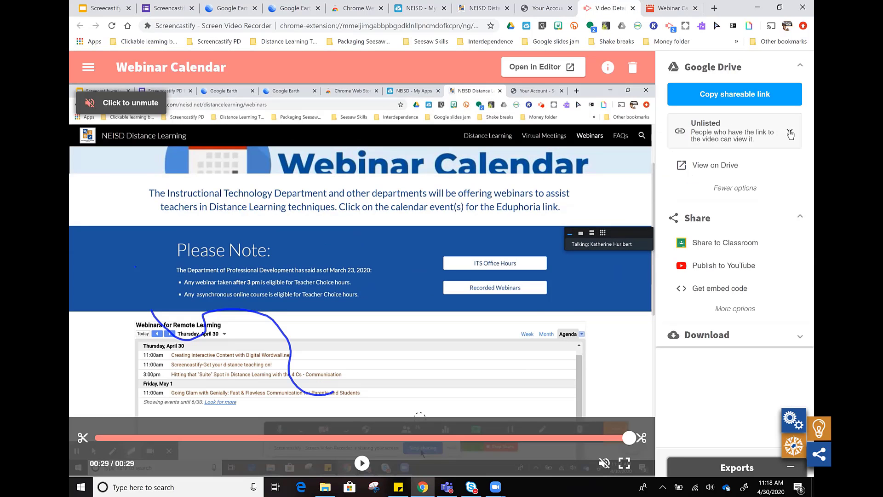
click(790, 134)
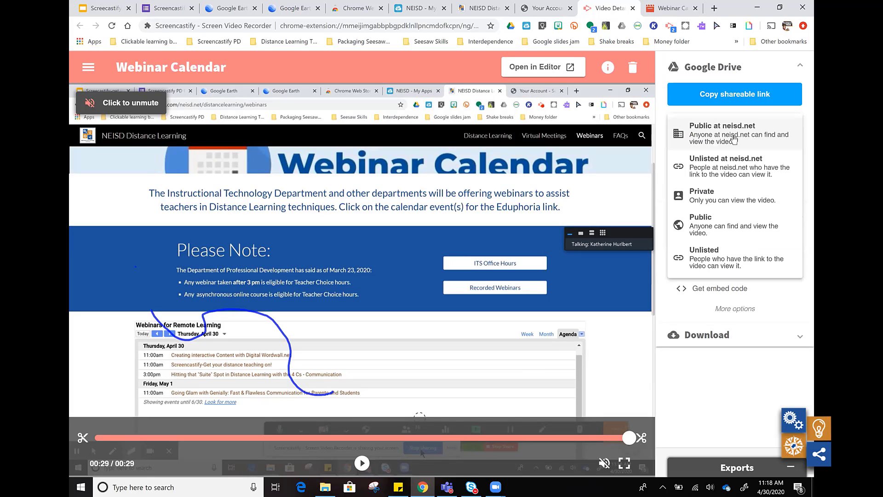
click(720, 255)
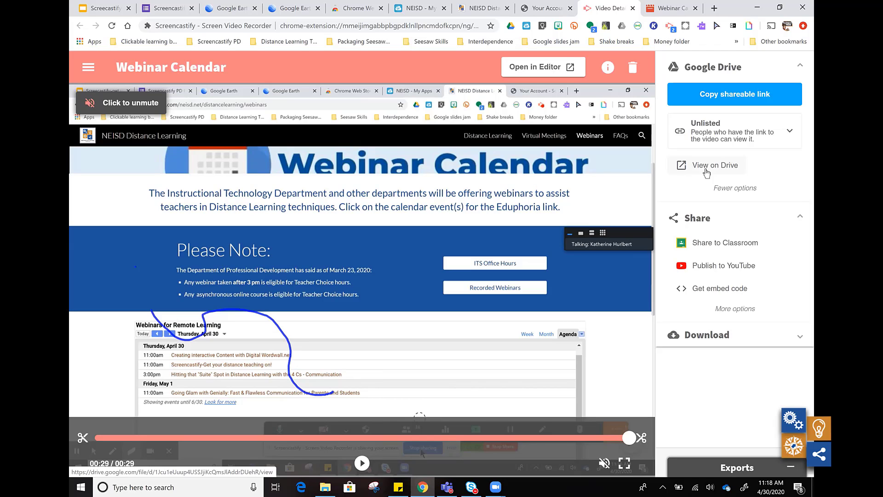
Step: Start sharing the Webinar Calendar video to Google Classroom and choose the Google Fun class
click(718, 242)
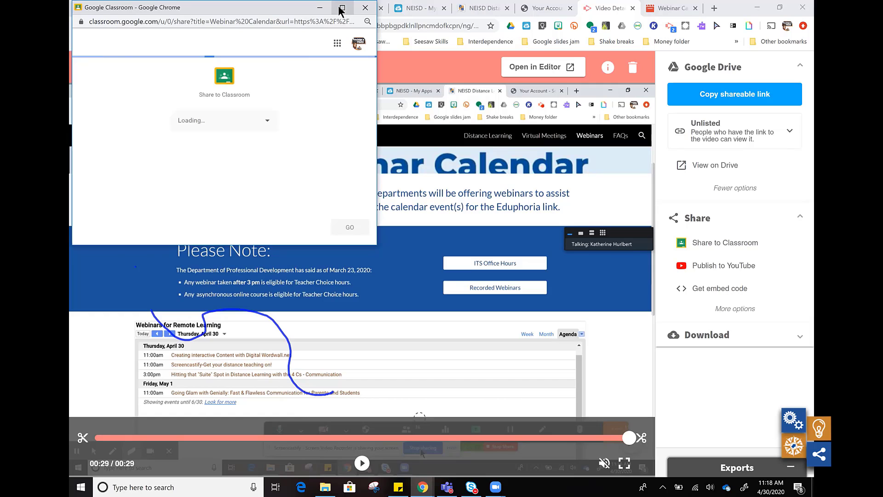
click(272, 125)
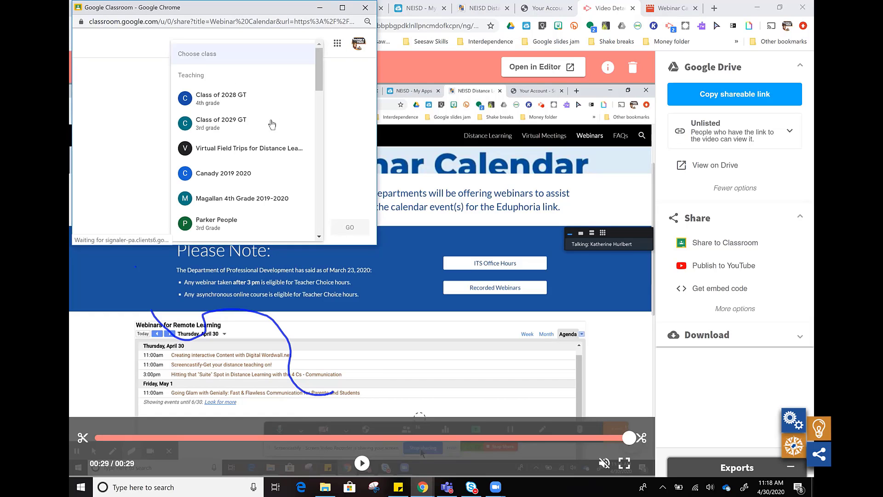
click(319, 237)
click(320, 236)
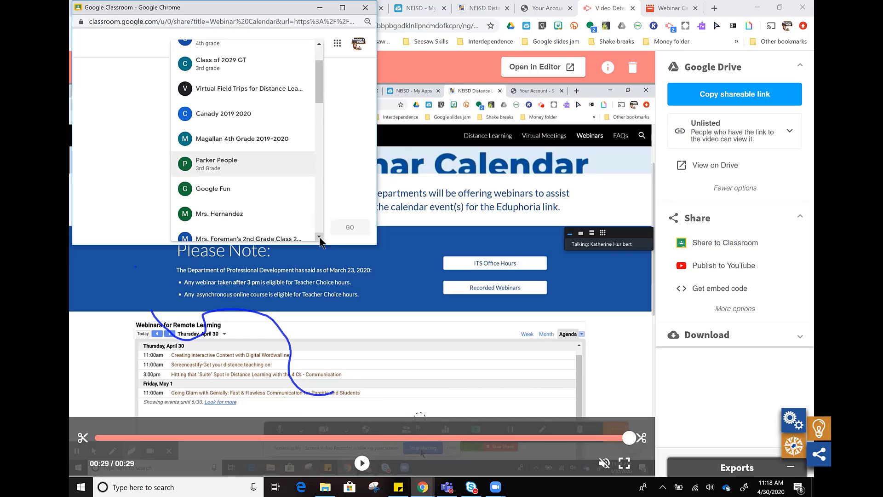
click(235, 188)
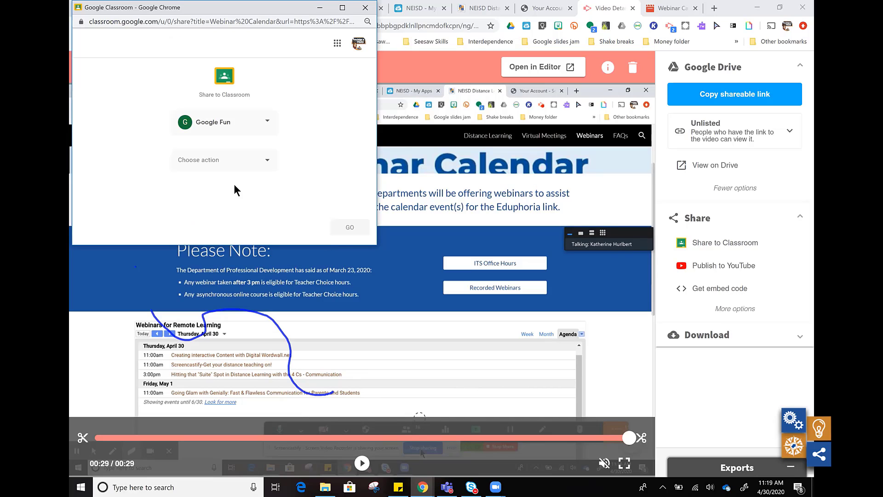
Step: Create a Classroom assignment draft from the video and open its assigning options
click(267, 164)
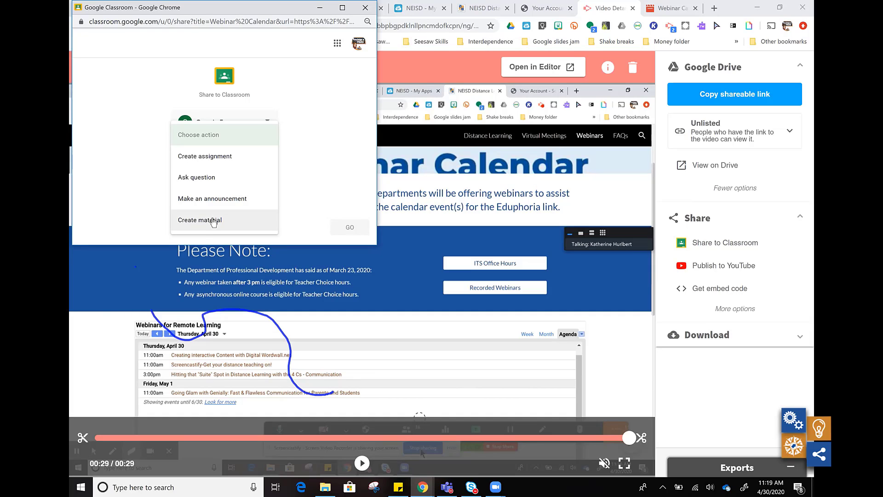
click(202, 158)
click(349, 227)
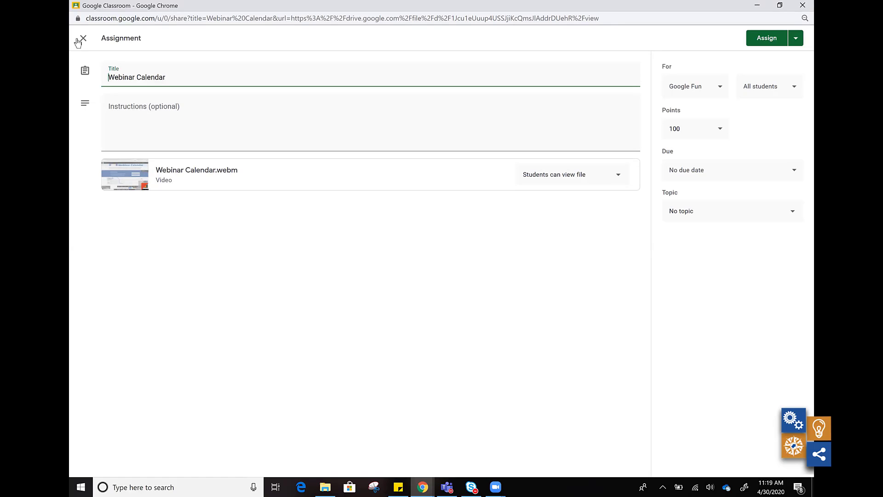
click(85, 73)
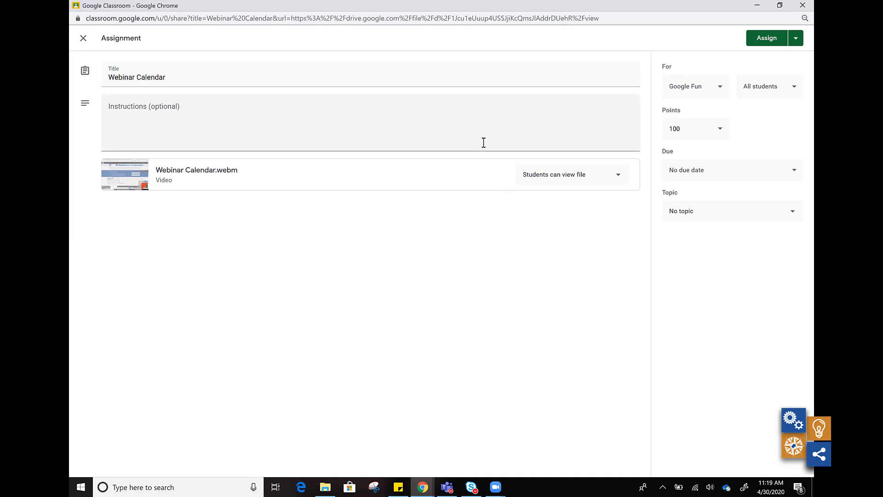
click(796, 41)
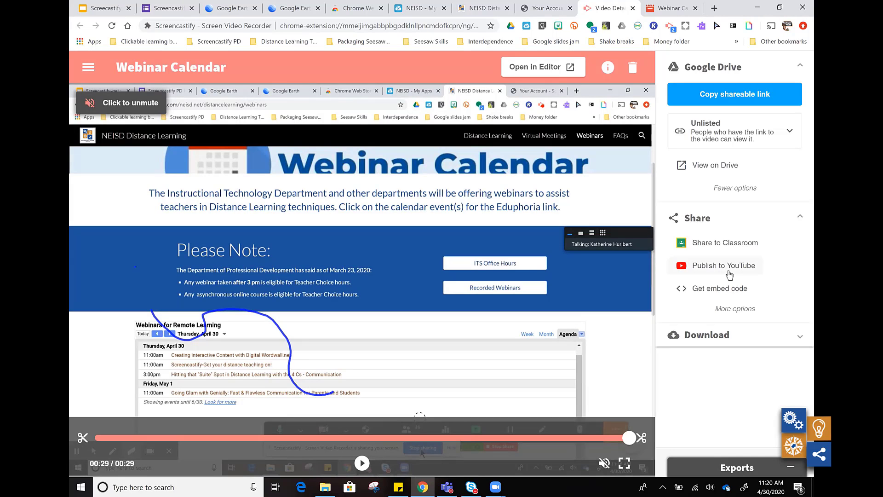
Step: Examine the video's additional sharing options and its download and export formats
click(733, 311)
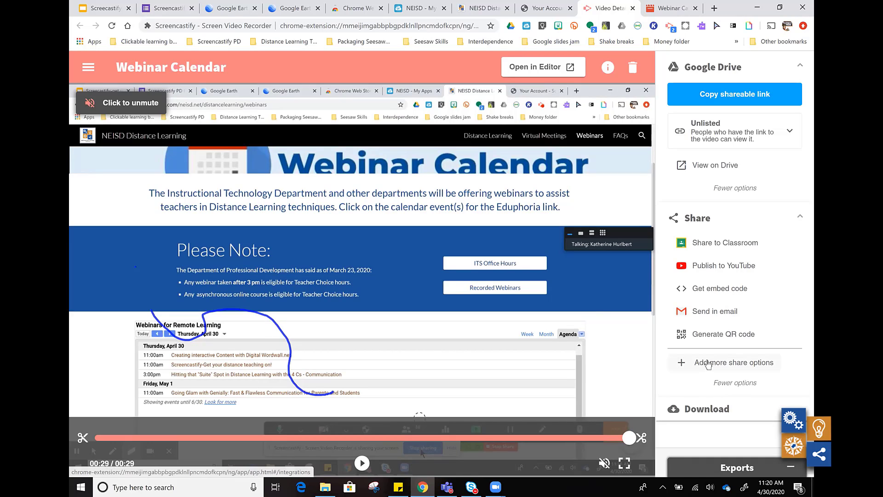
click(801, 219)
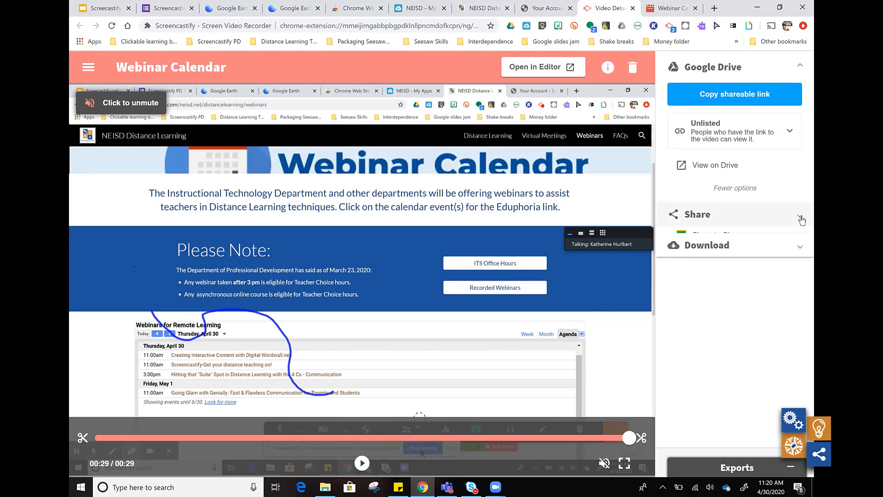
click(720, 242)
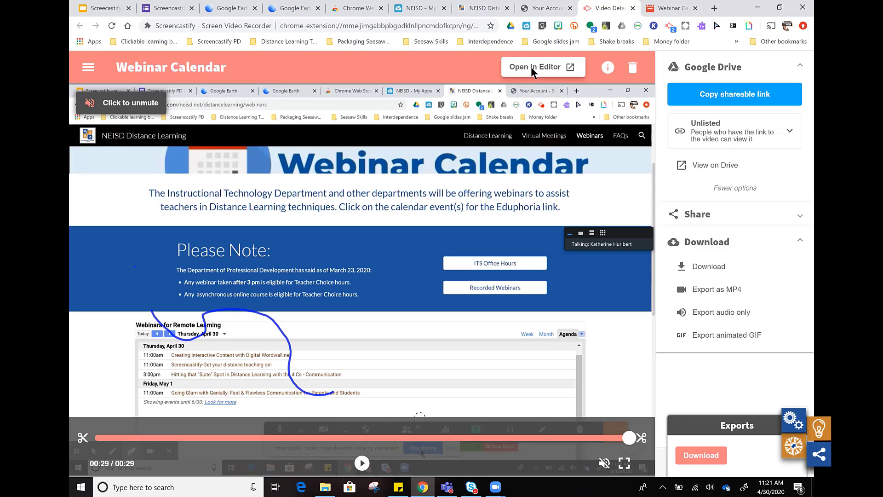
Step: Open the Webinar Calendar video in the Screencastify Editor
click(531, 67)
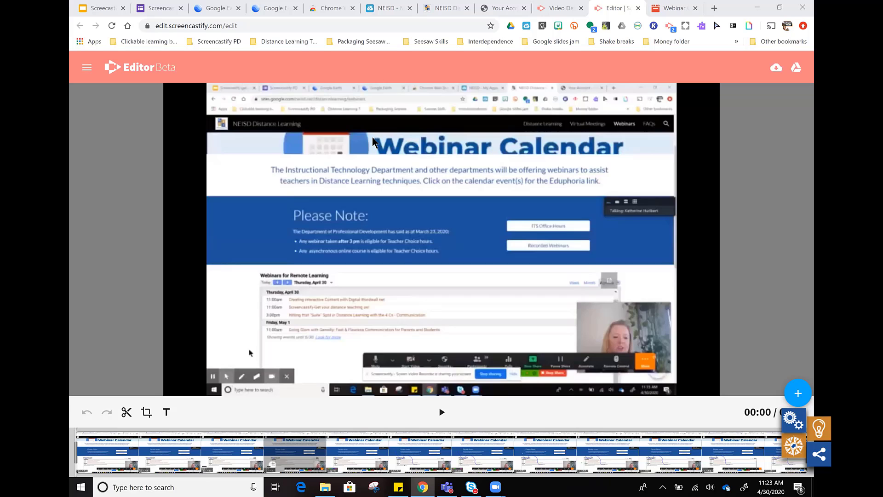
click(551, 6)
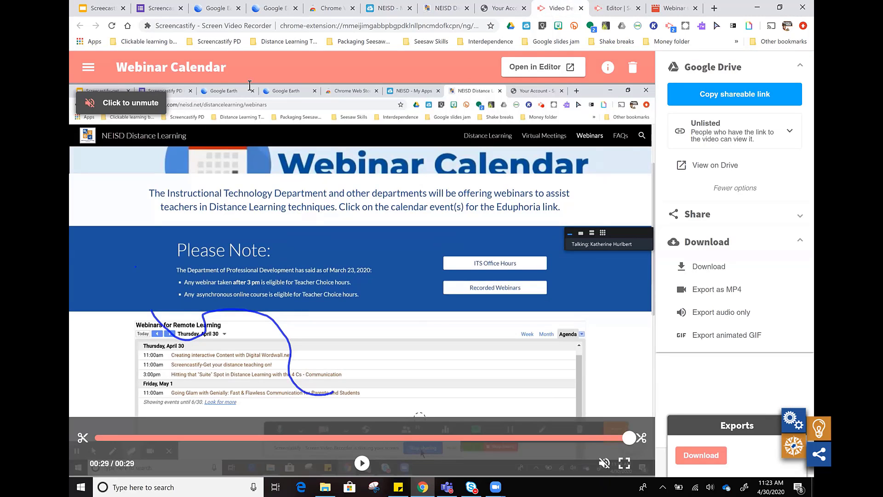
click(612, 9)
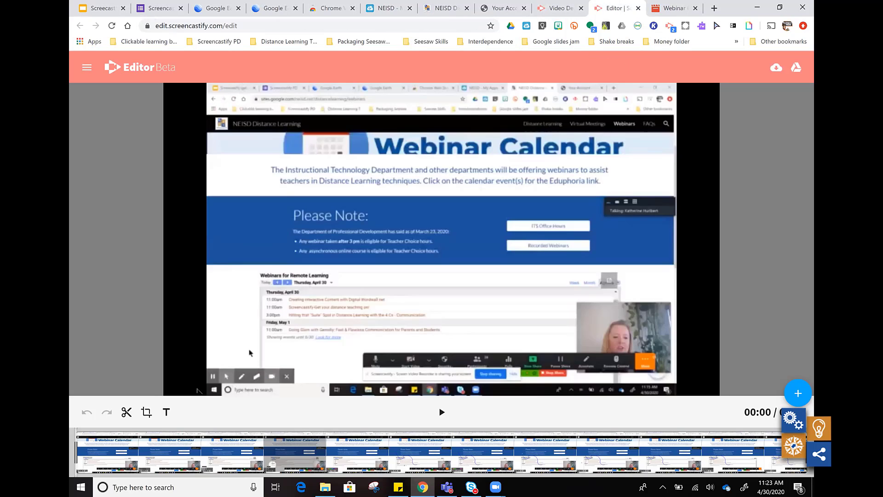
Step: Cut the clip at the 00:00 playhead position and show the sources for adding more media
click(125, 414)
click(140, 435)
mouse_move(798, 394)
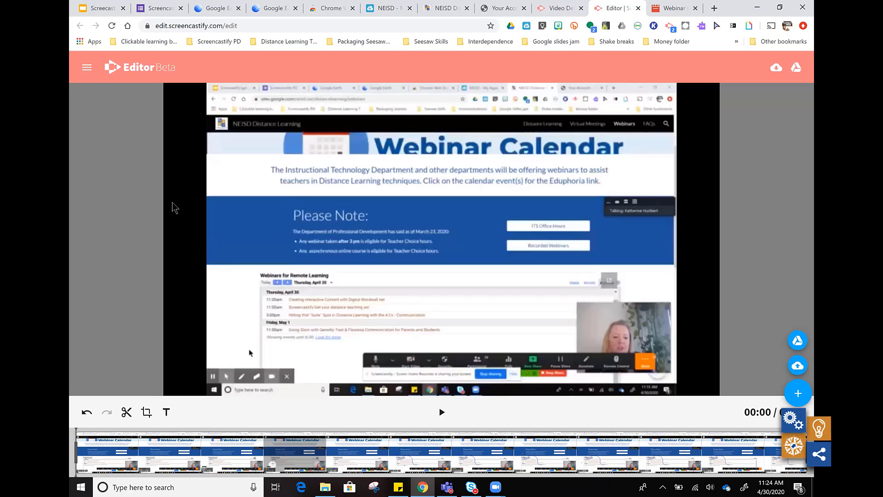
Step: Switch to the Screencastify-get your digital teach on deck in Google Slides and present it from slide 11
click(99, 10)
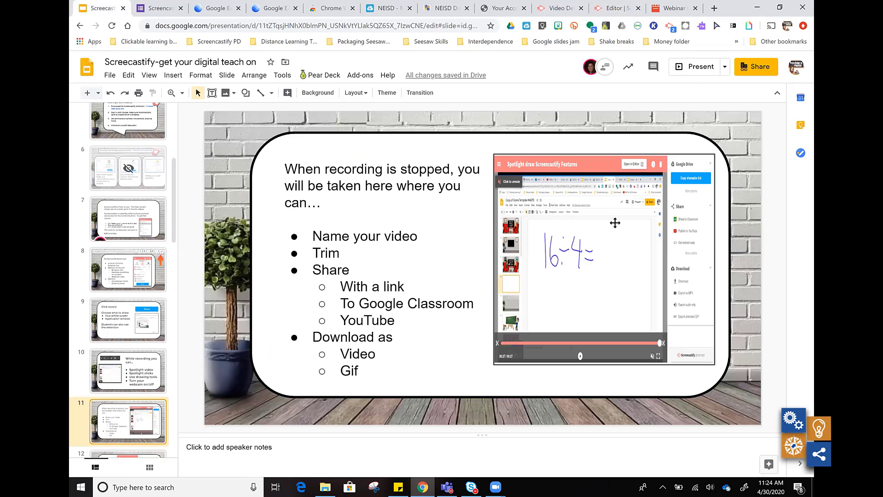
click(693, 69)
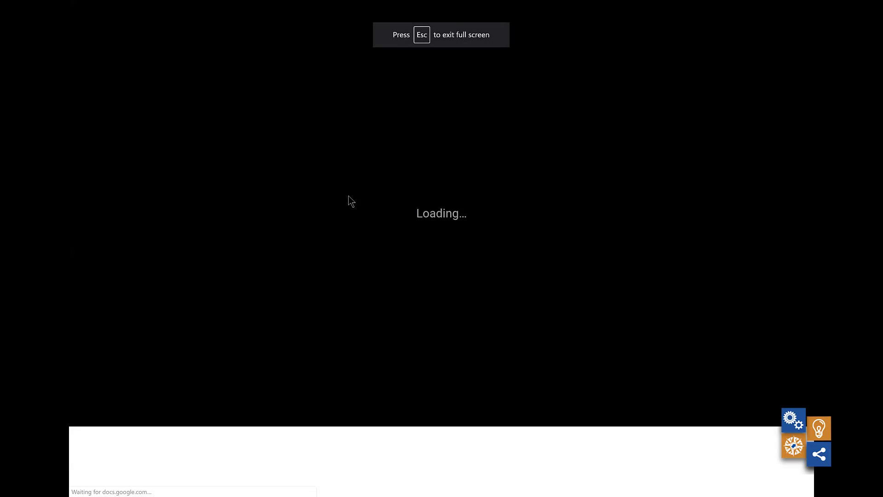
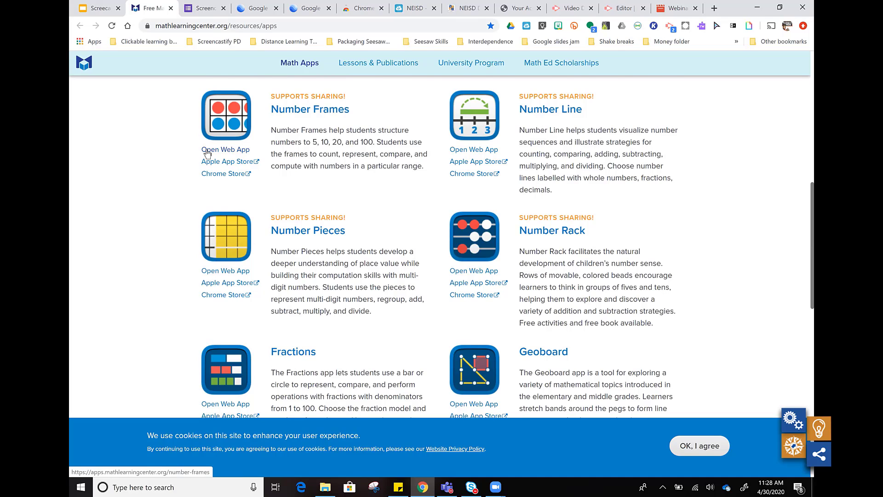
Step: Open the Number Frames web app and place a ten-frame with a group of five red counters on it
scroll(207, 153, down, 10)
scroll(121, 139, up, 10)
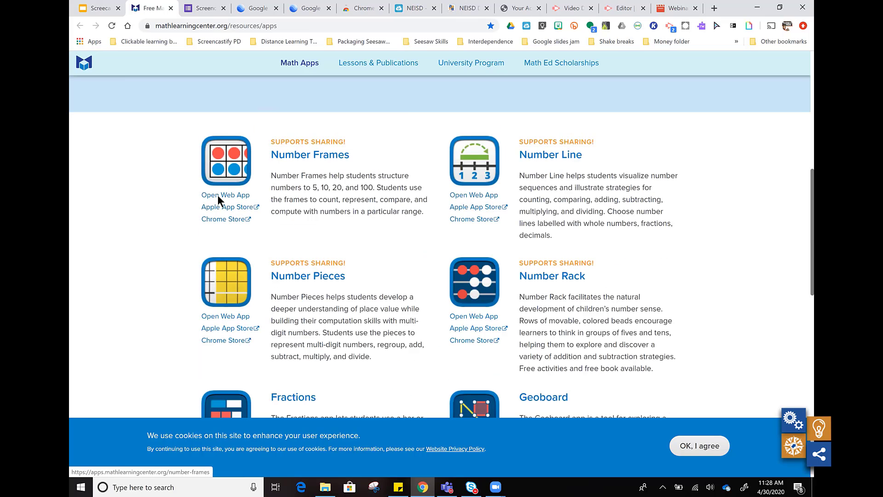
click(218, 197)
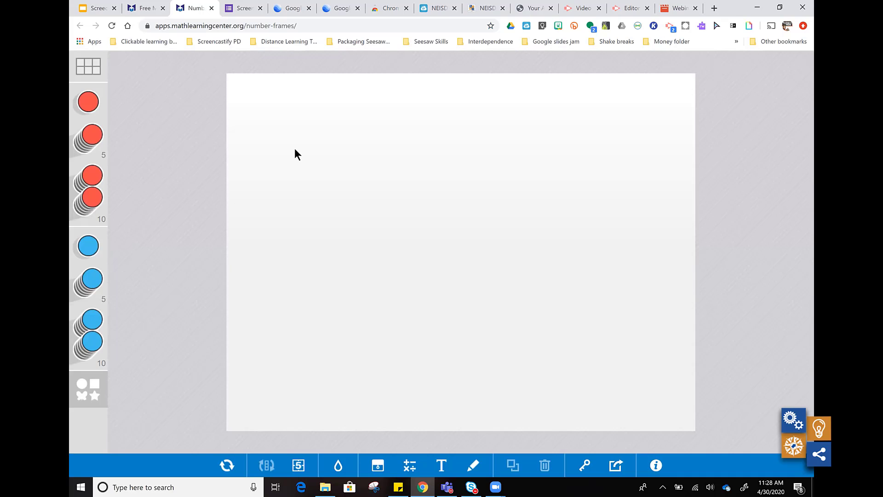
click(88, 66)
click(199, 138)
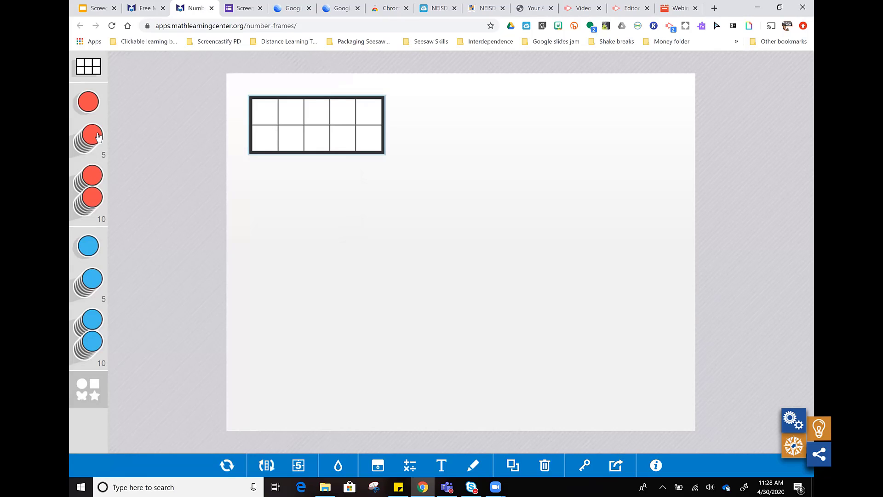
drag(94, 136, 290, 112)
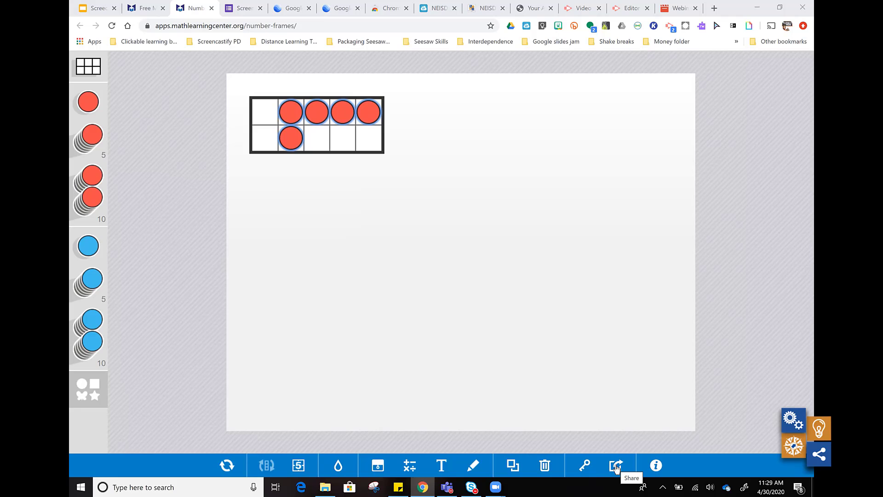
Step: Return to the Google Slides presentation, follow its Desmos Math Materials link and look through the featured collections
click(151, 13)
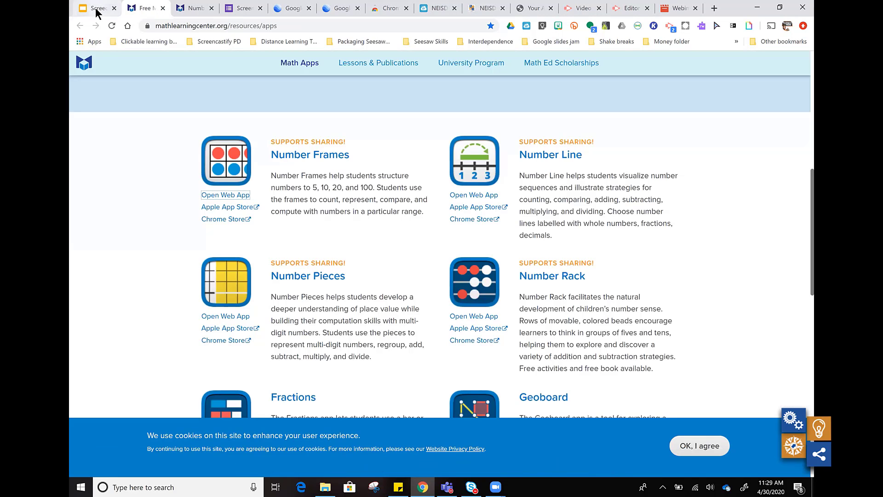
click(97, 13)
scroll(273, 264, down, 1)
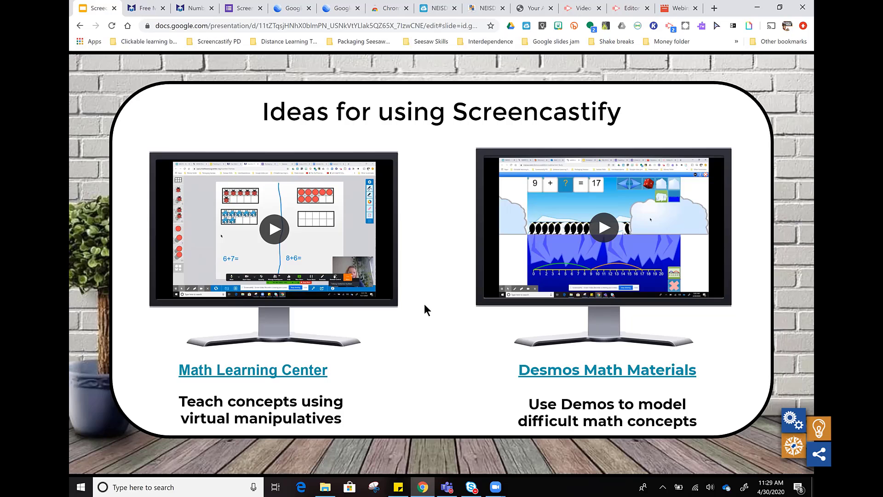
click(544, 376)
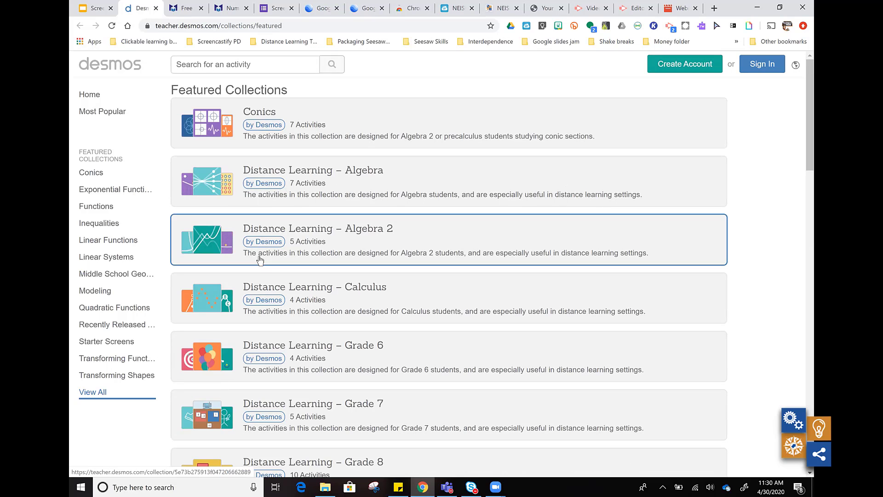
scroll(260, 261, down, 9)
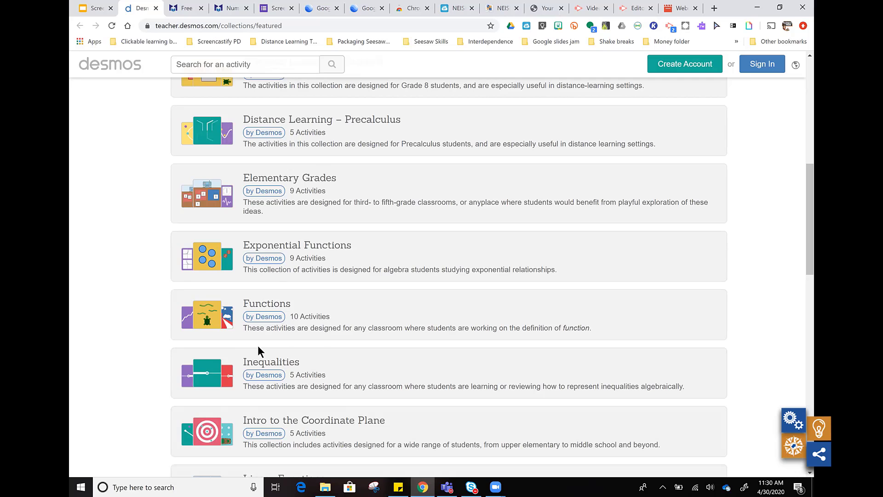
scroll(257, 346, down, 6)
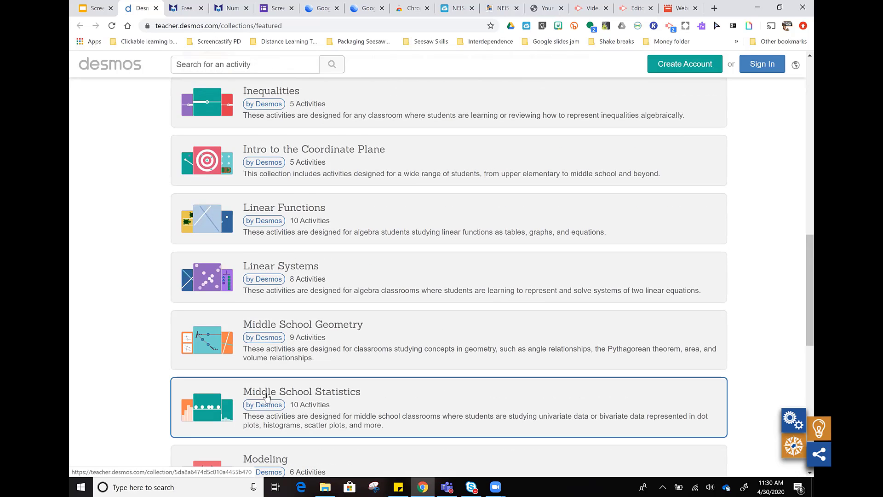
scroll(267, 397, down, 4)
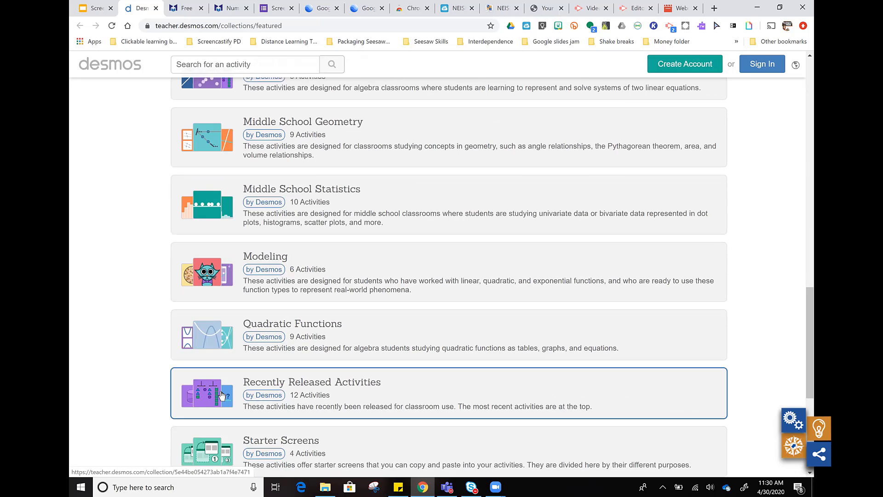
scroll(222, 396, down, 3)
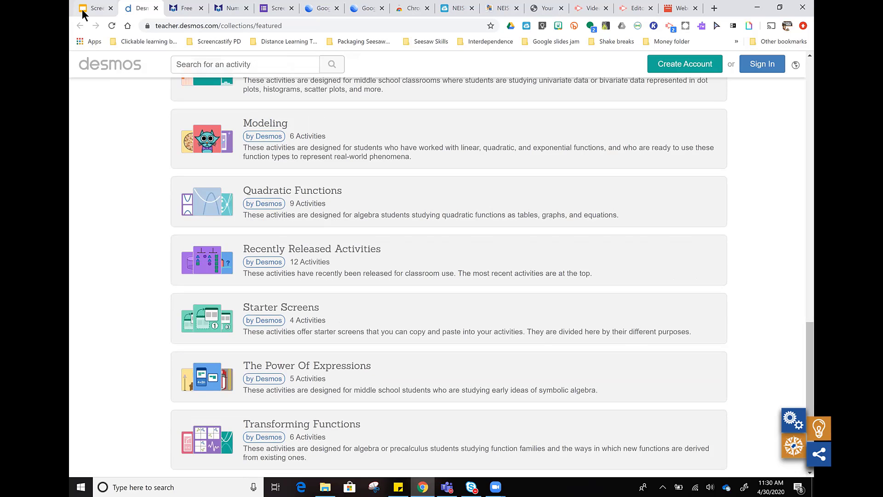
Step: Return to Google Slides, end the slideshow at slide 15 and open the addition-subtraction-facts link in its speaker notes
click(84, 13)
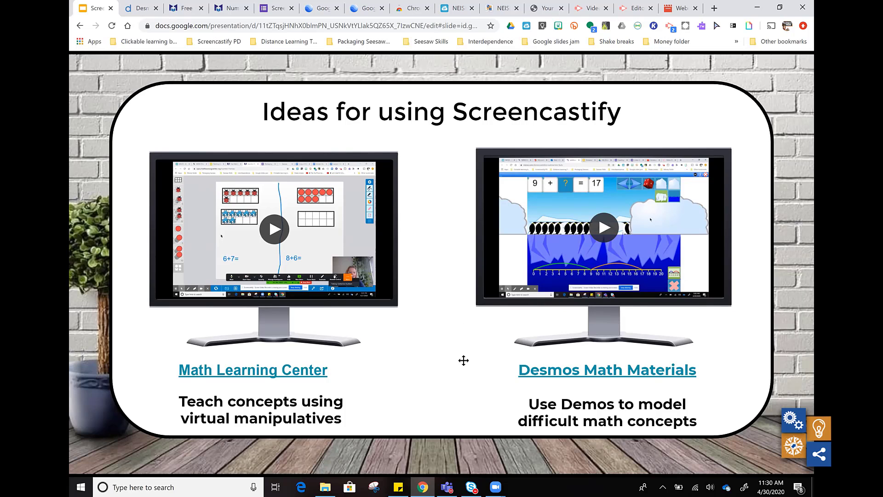
key(Escape)
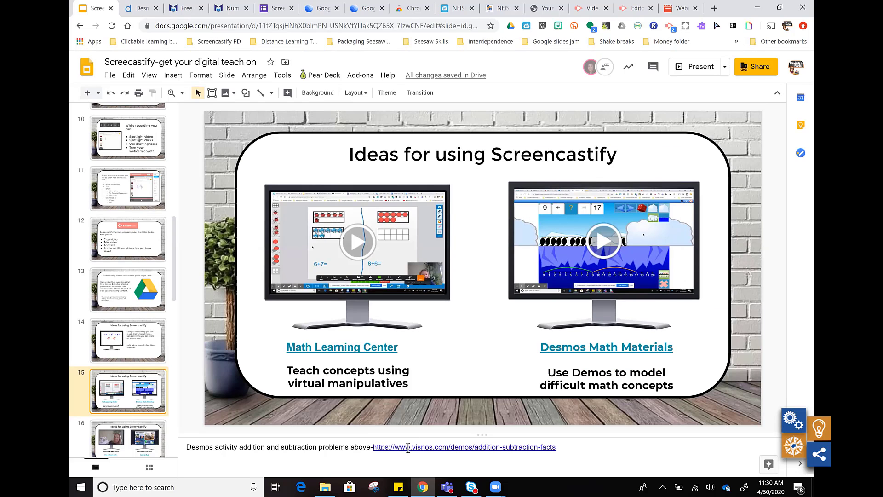
click(409, 448)
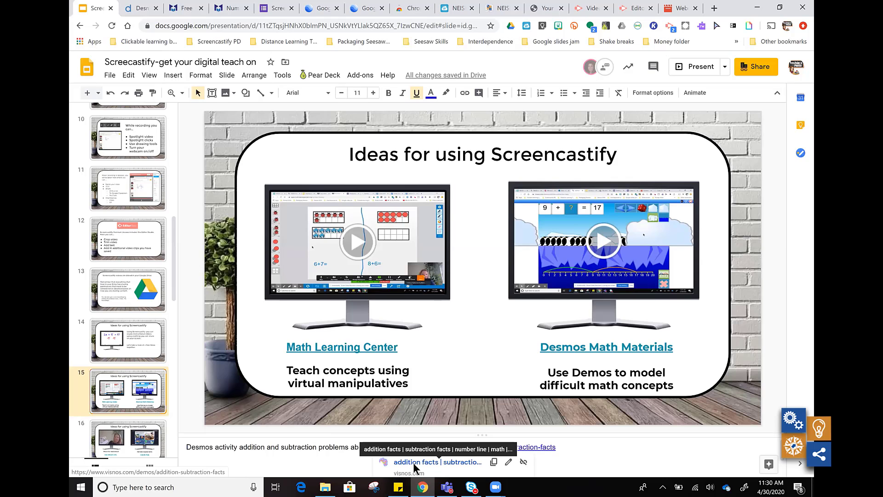
click(413, 462)
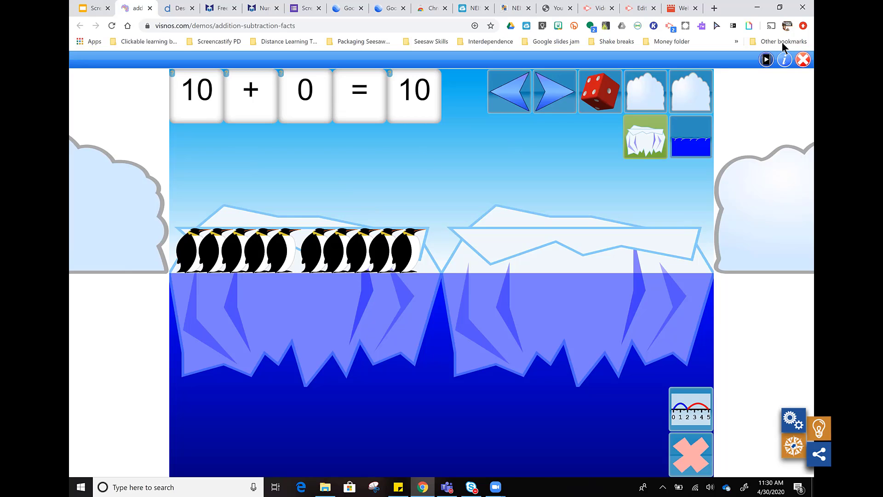
Step: Check the activity's instruction video window and move two penguins from the first iceberg to the second
click(766, 60)
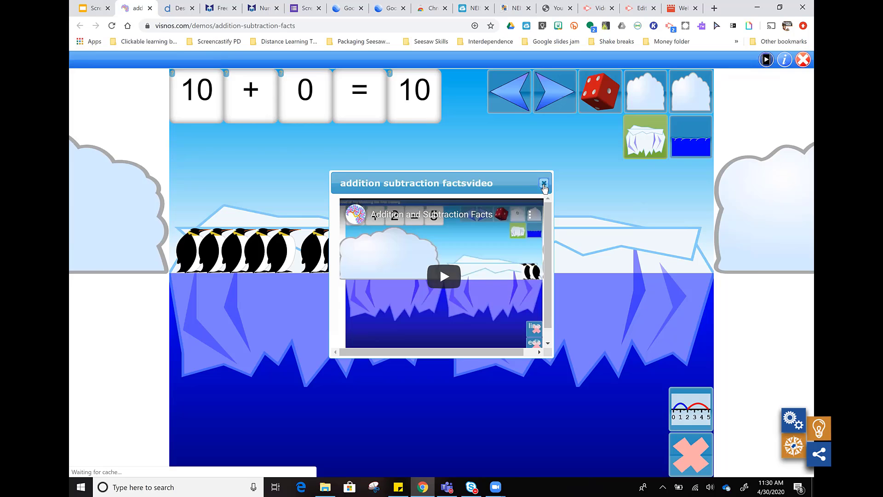
click(544, 184)
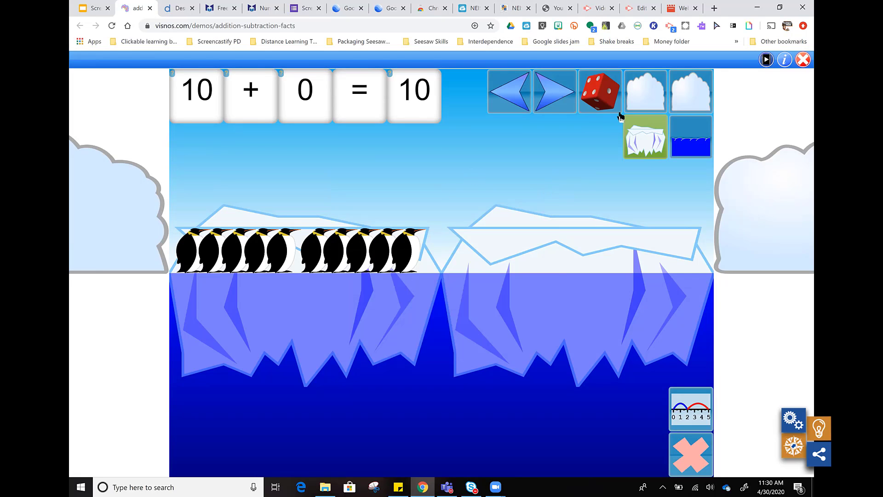
click(503, 99)
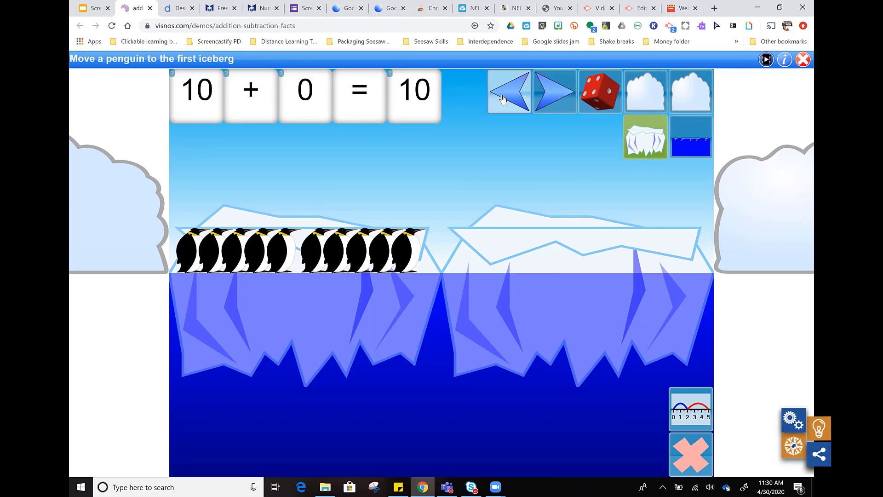
click(542, 100)
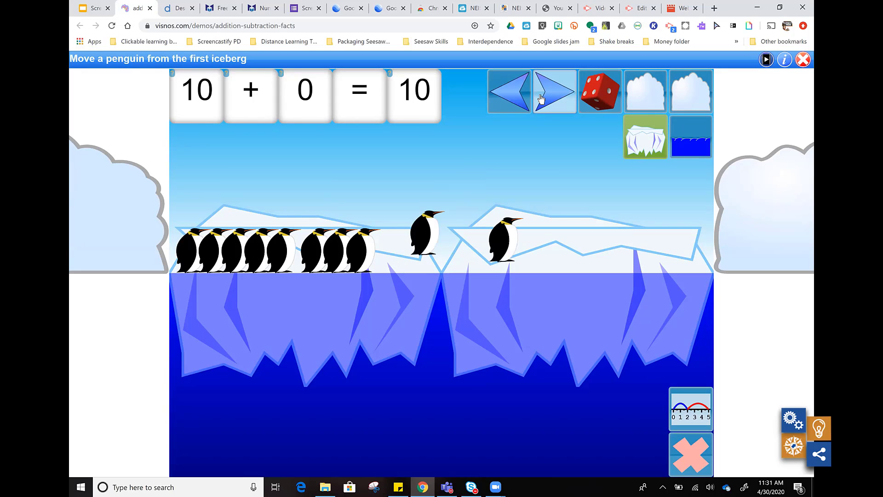
Step: Cover the first iceberg with a cloud and mask the second addend in the equation
click(637, 97)
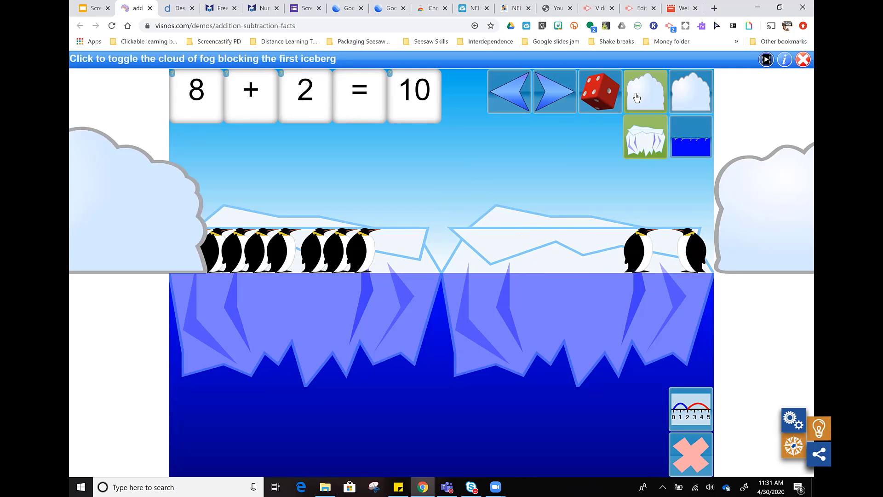
click(308, 101)
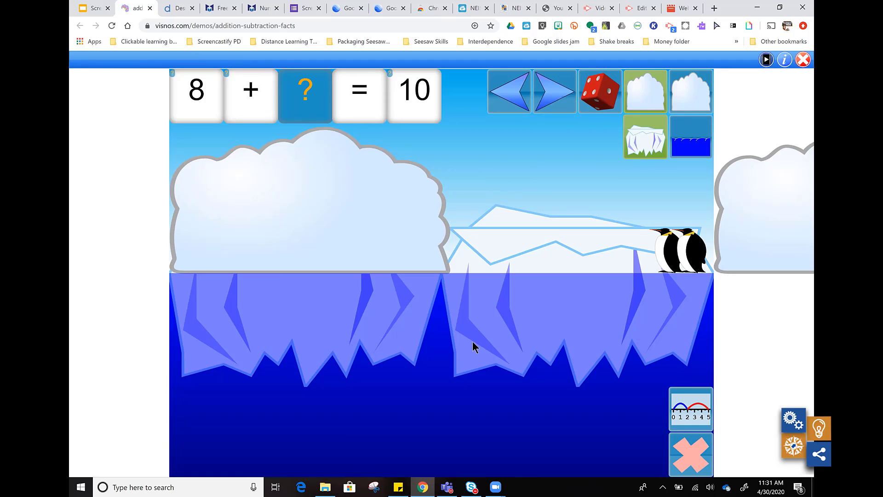
Step: Display the number line with its slider controls and set the total number of penguins to 20
click(689, 416)
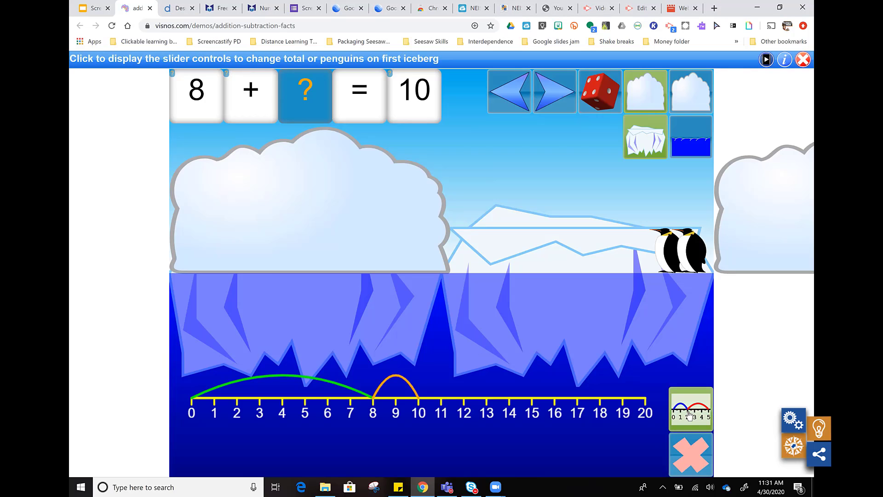
click(690, 442)
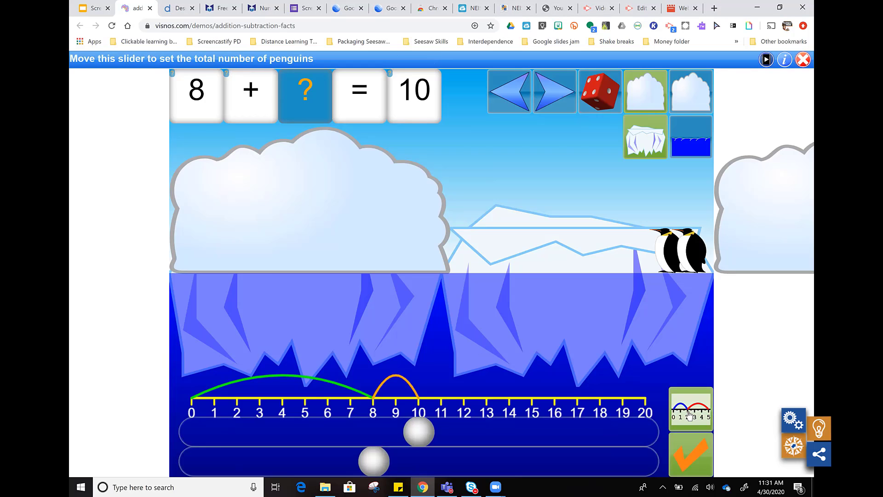
drag(412, 434, 600, 432)
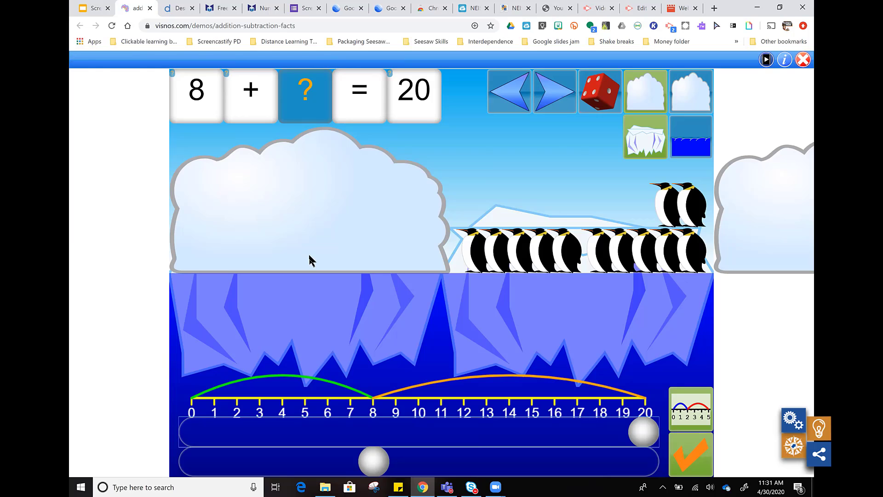
Step: Make the water opaque and remove the second iceberg to model subtraction, and close the penguin activity
click(690, 144)
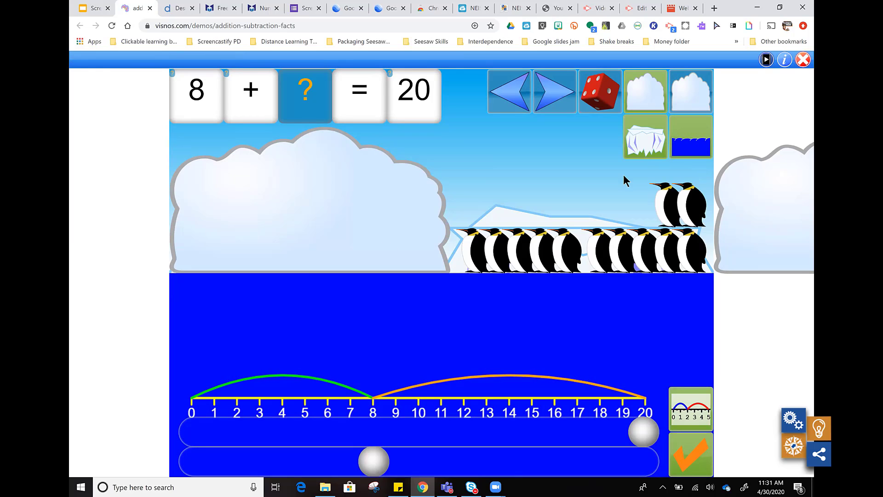
click(642, 140)
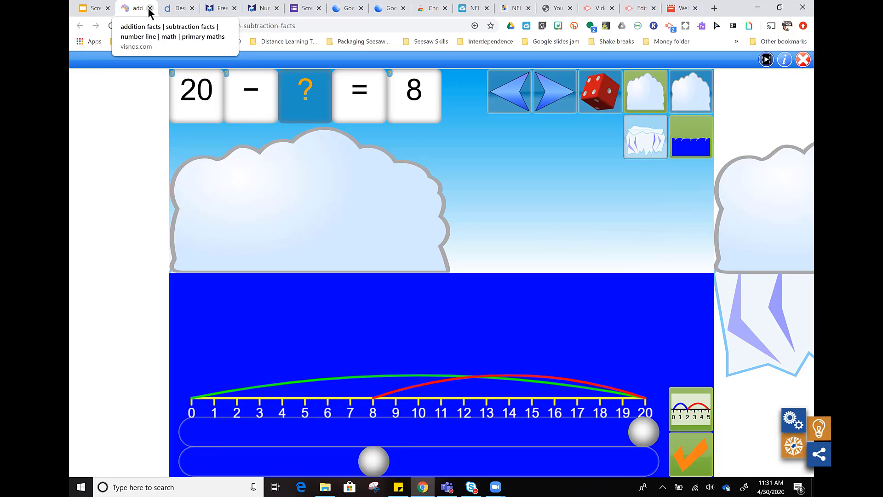
click(150, 9)
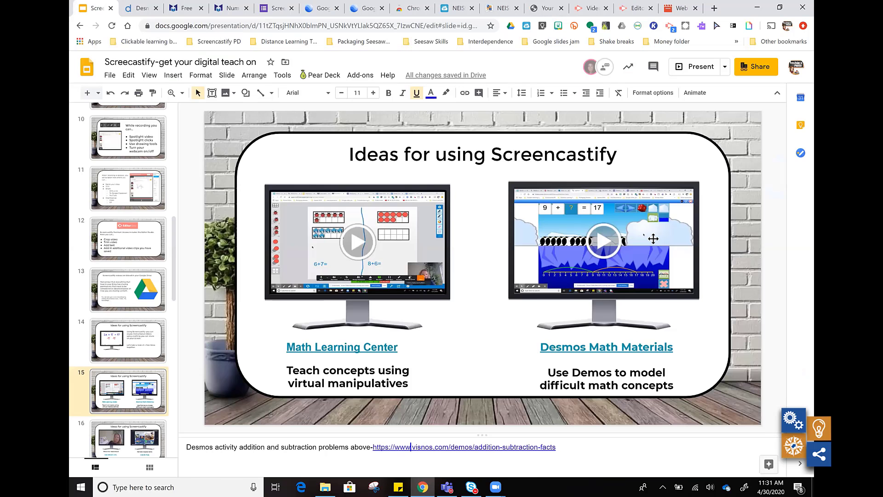